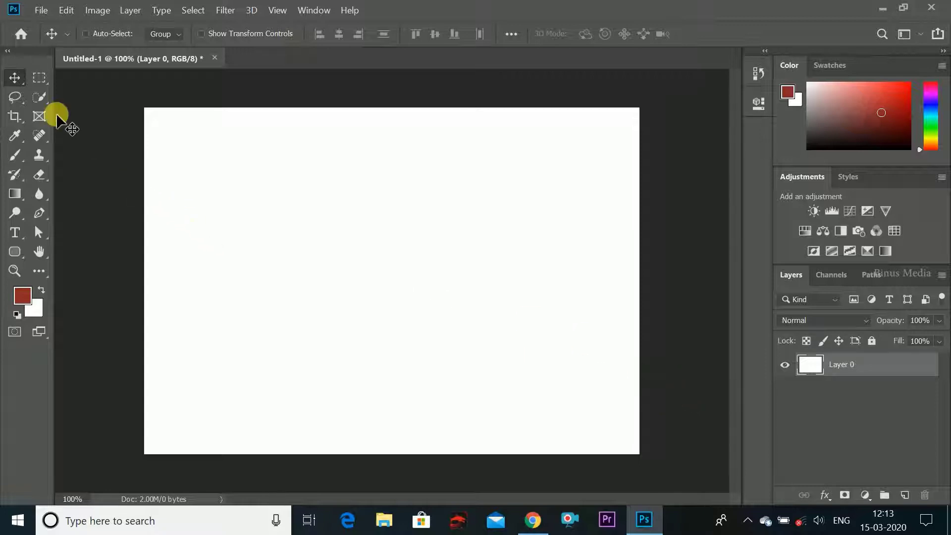
# Step: Start a new document from File > New
pyautogui.click(44, 11)
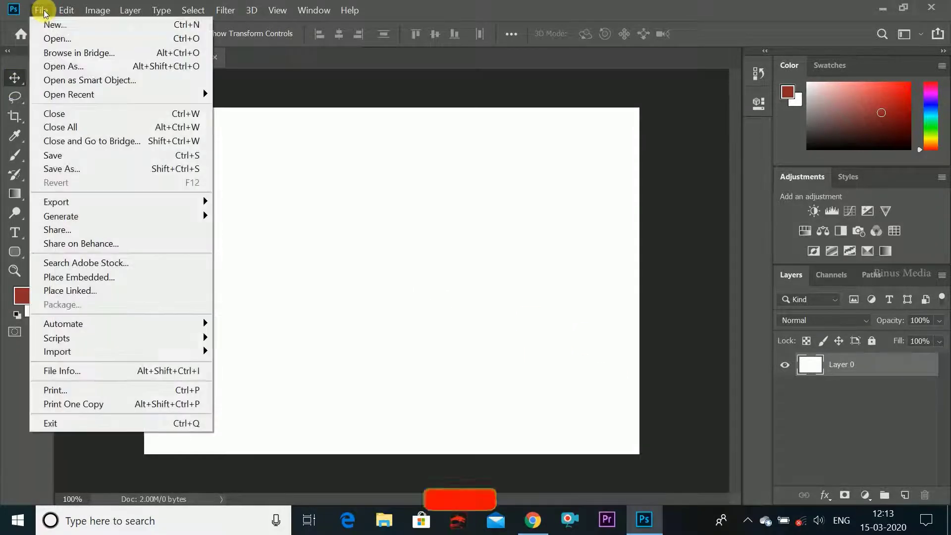
pyautogui.click(64, 29)
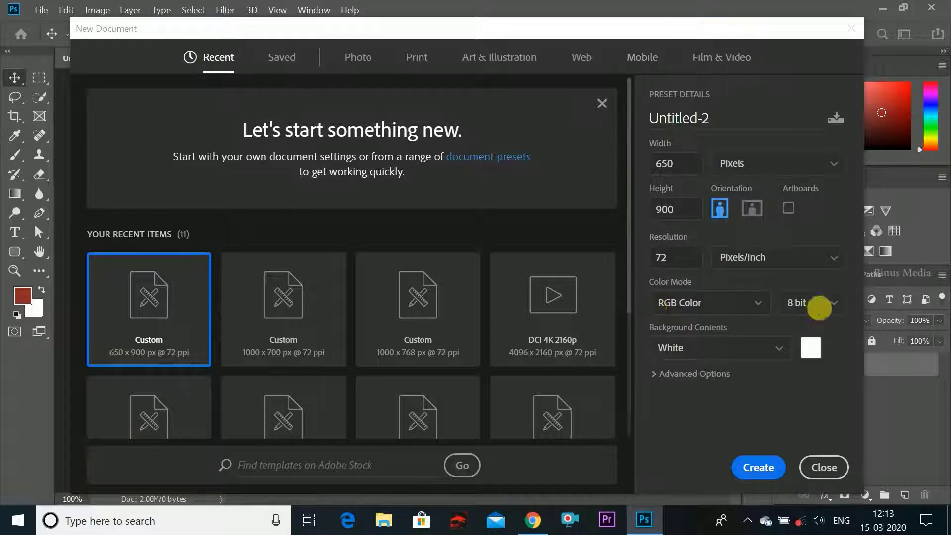
# Step: Change the document width from 650 to 1000, keeping Pixels as the unit
pyautogui.doubleClick(684, 164)
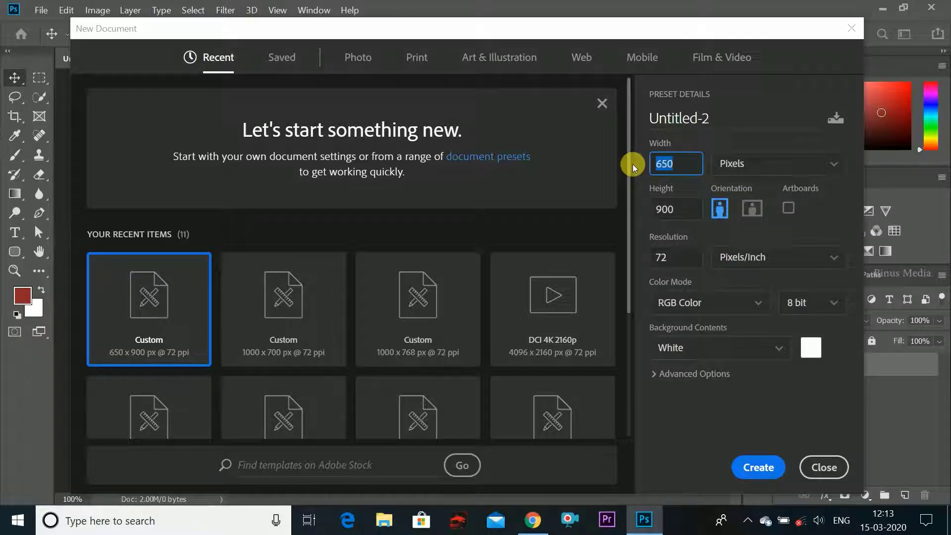
pyautogui.write('1000')
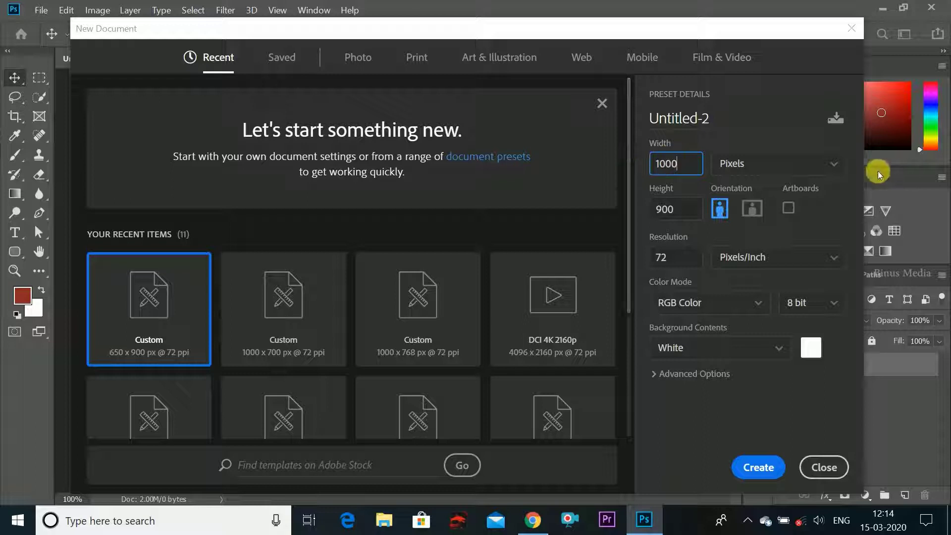
pyautogui.click(840, 184)
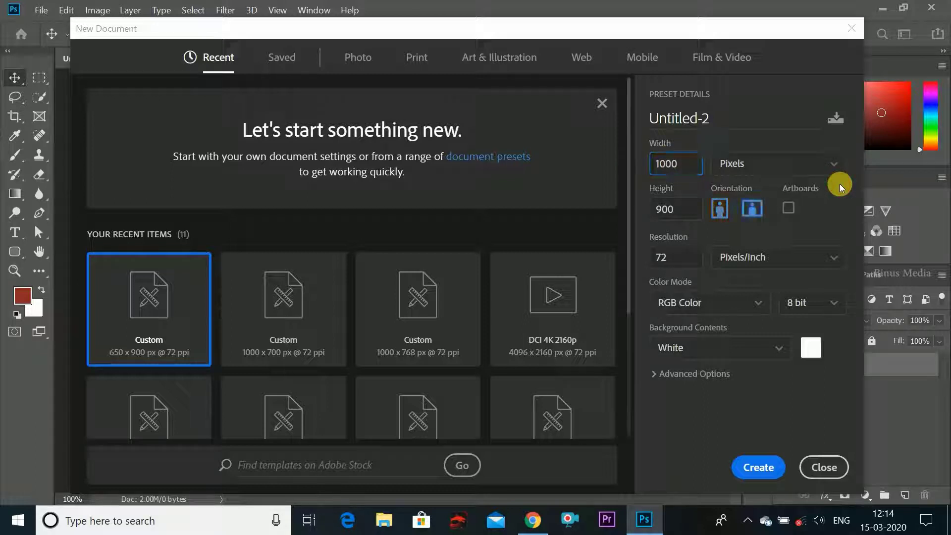
pyautogui.click(838, 166)
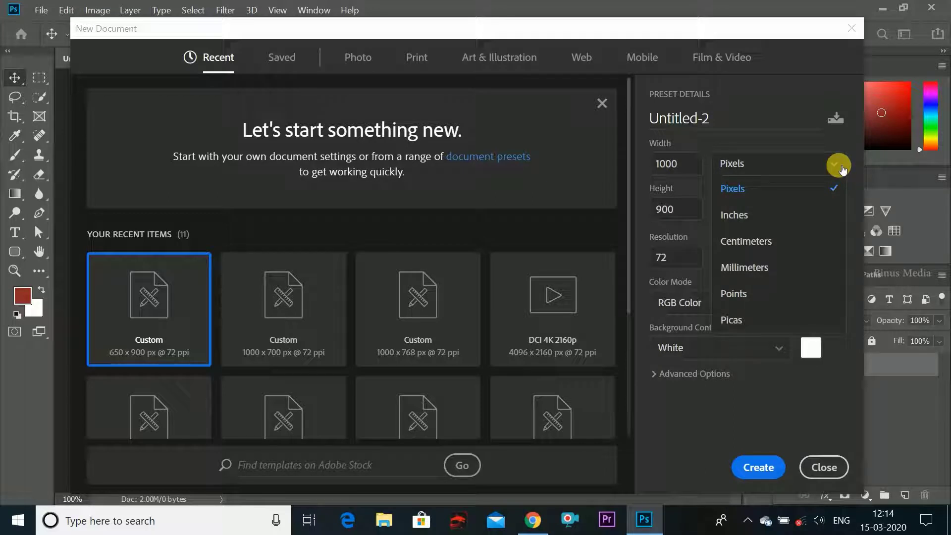
pyautogui.click(839, 164)
pyautogui.click(839, 157)
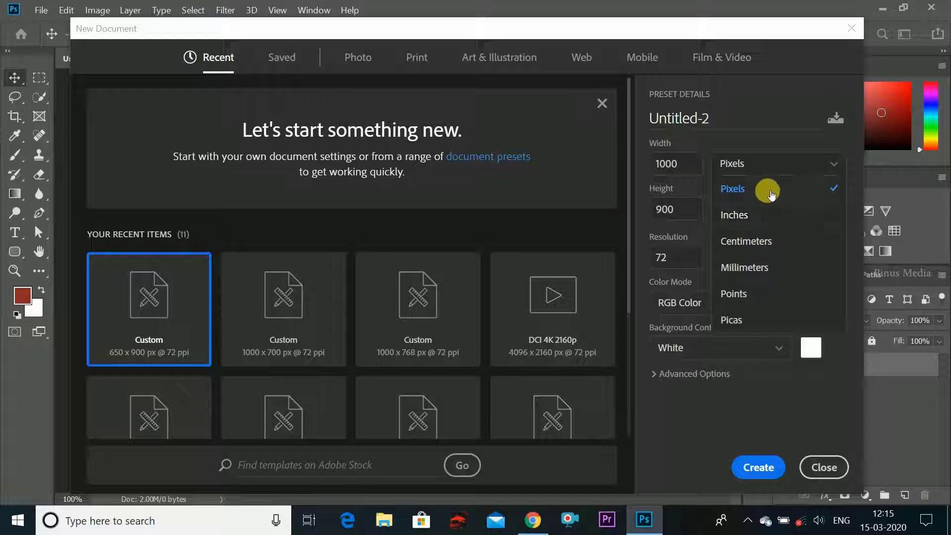
pyautogui.click(769, 193)
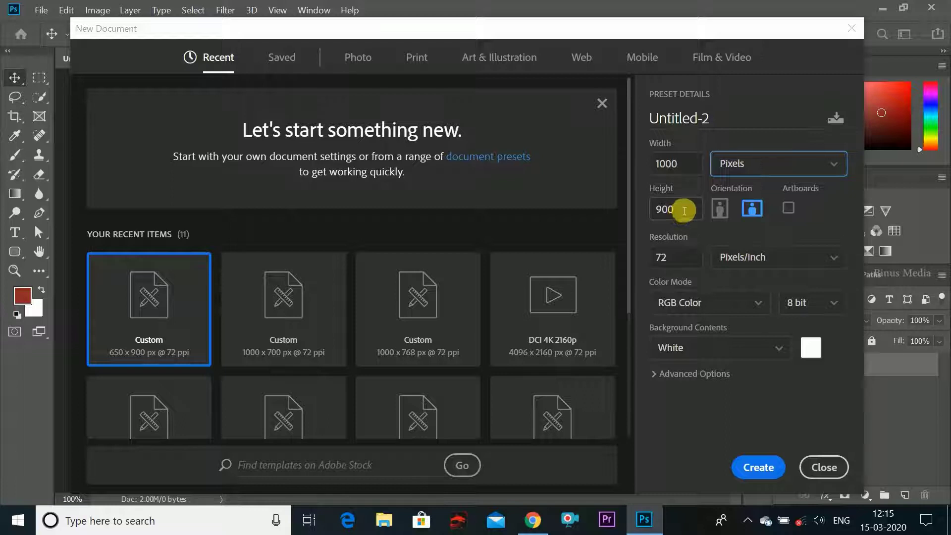
# Step: Set height to 700 px, keep landscape orientation, and select the 72 ppi resolution
pyautogui.moveTo(675, 210); pyautogui.dragTo(646, 211)
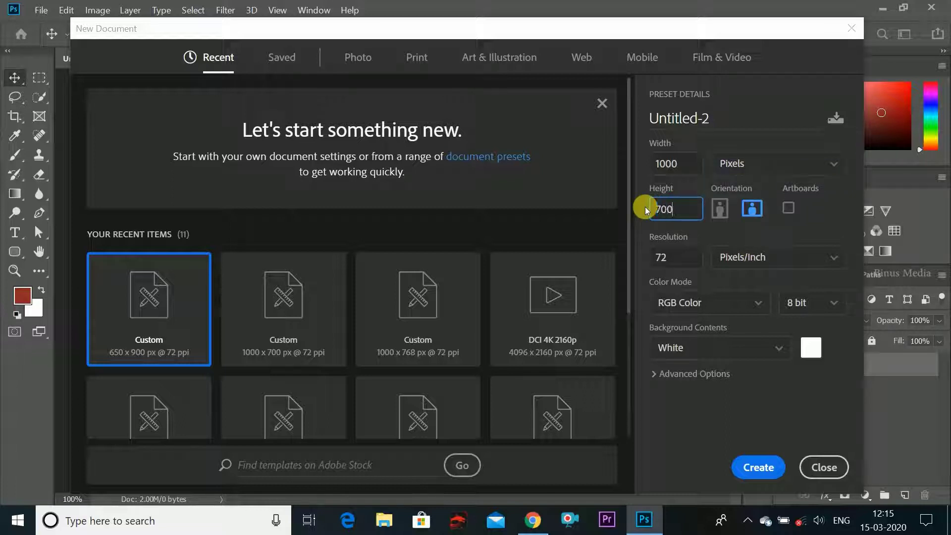
pyautogui.click(725, 213)
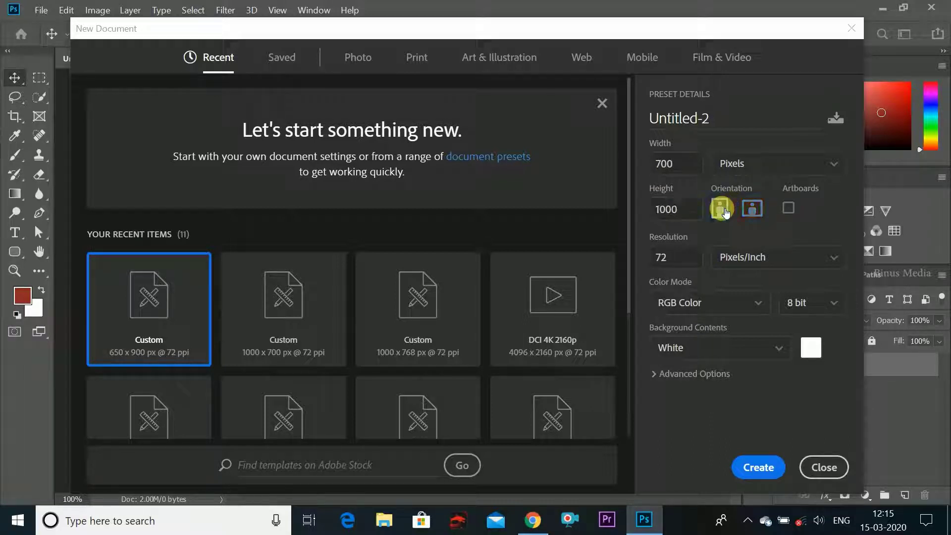
pyautogui.click(753, 211)
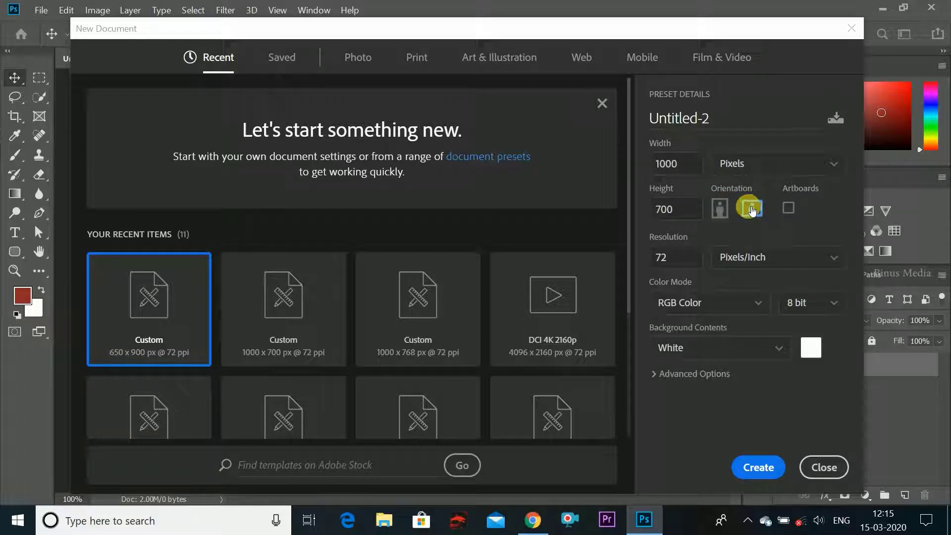
pyautogui.click(681, 260)
pyautogui.doubleClick(681, 262)
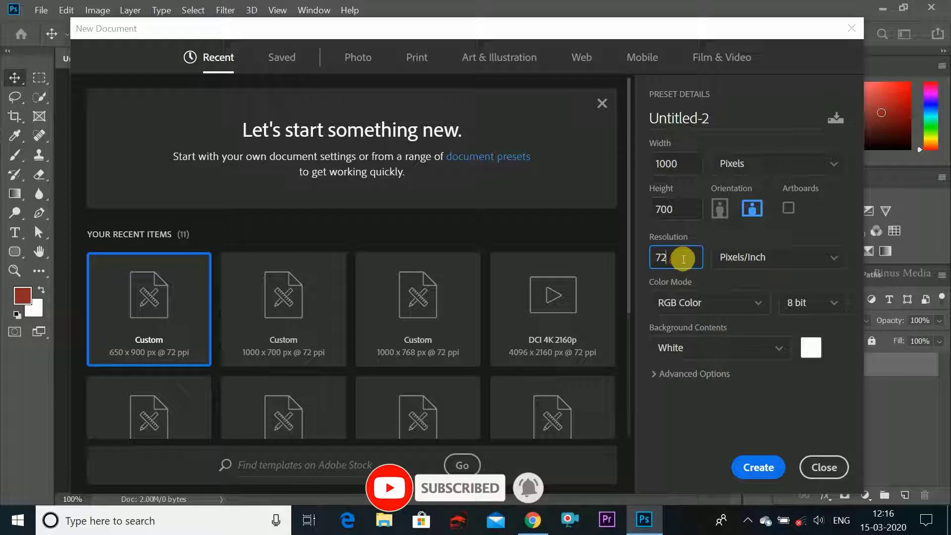
pyautogui.click(663, 256)
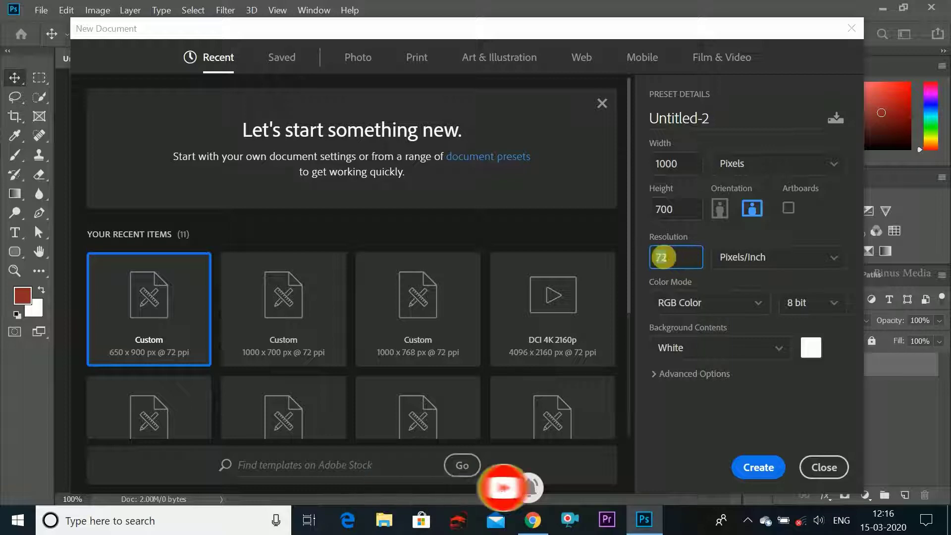
pyautogui.click(840, 257)
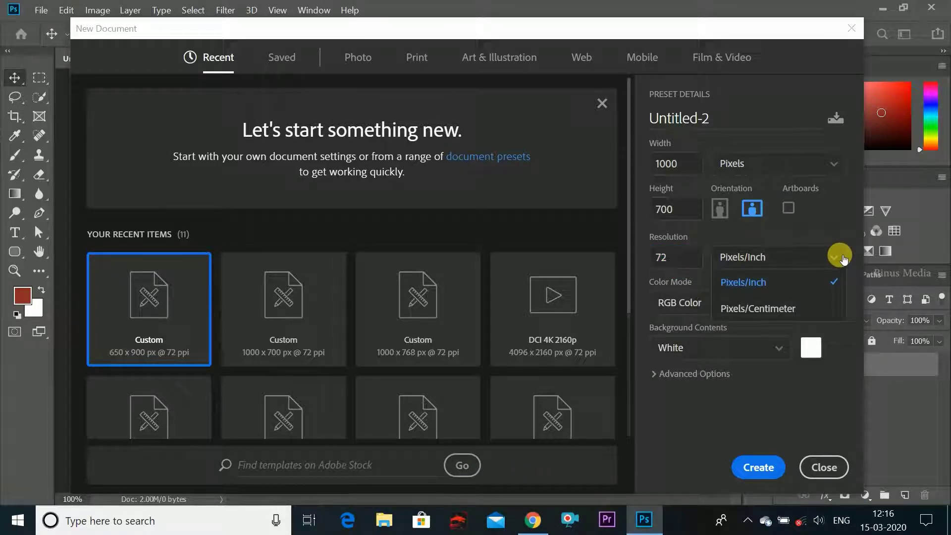
pyautogui.click(798, 308)
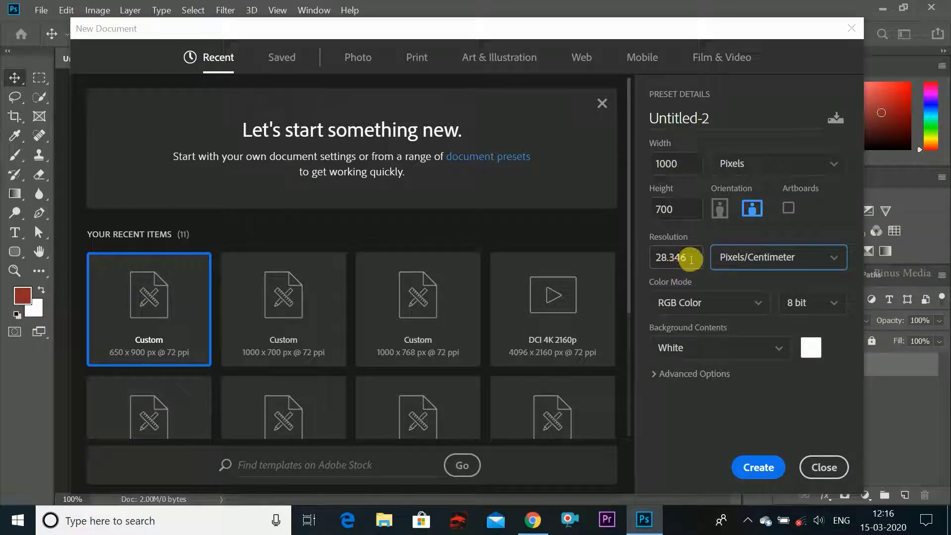
pyautogui.click(842, 256)
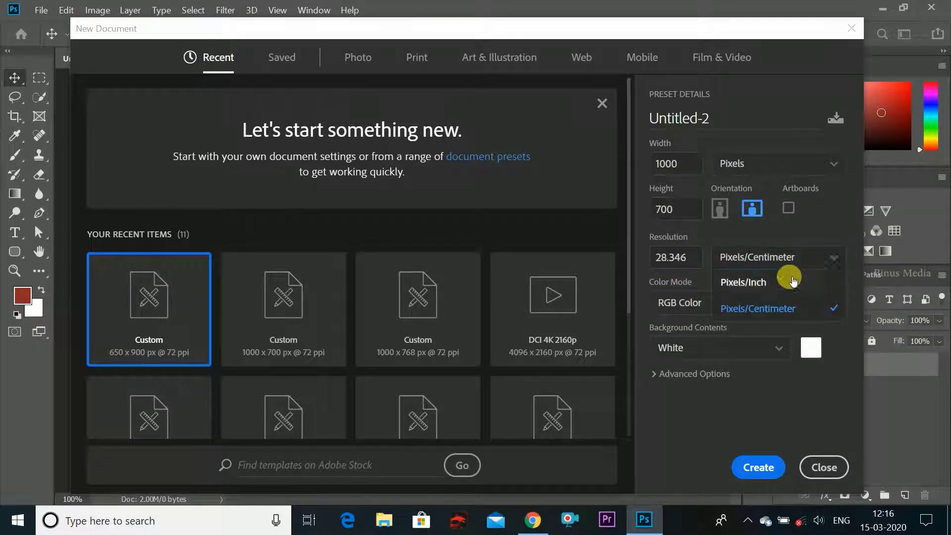
pyautogui.click(765, 286)
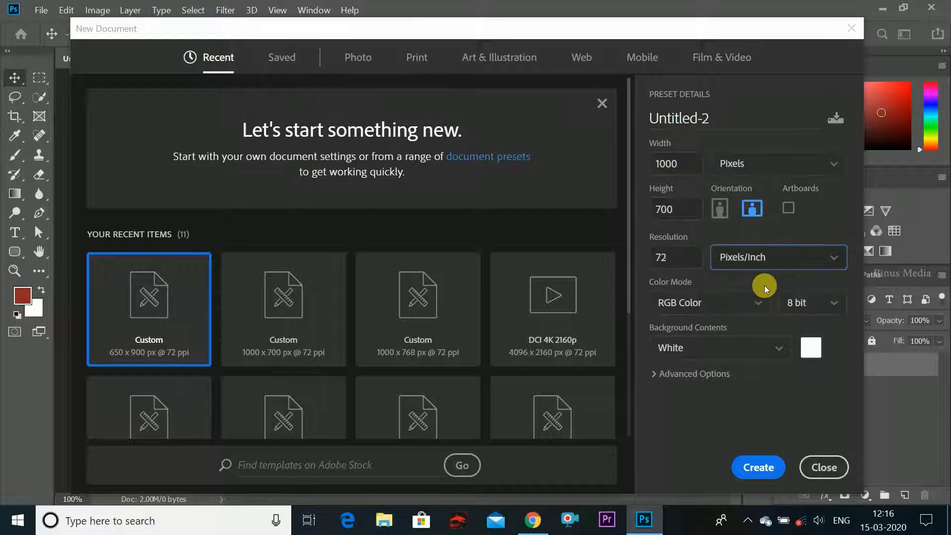
pyautogui.doubleClick(679, 264)
pyautogui.write('300')
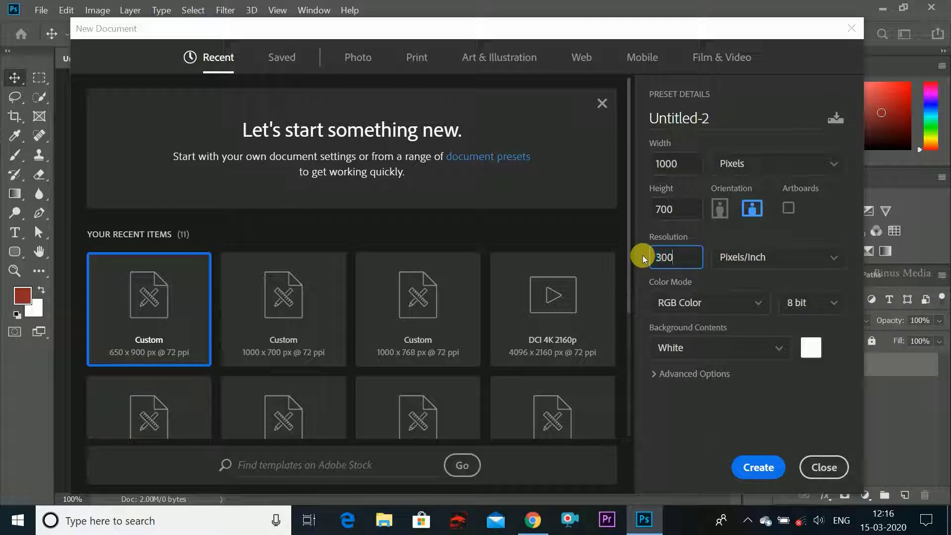
pyautogui.click(709, 228)
pyautogui.click(664, 257)
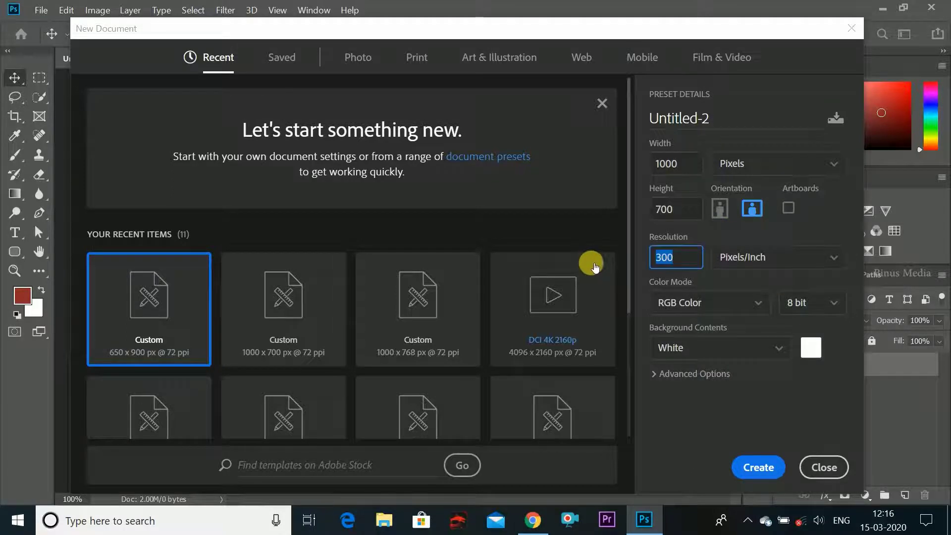
pyautogui.write('72')
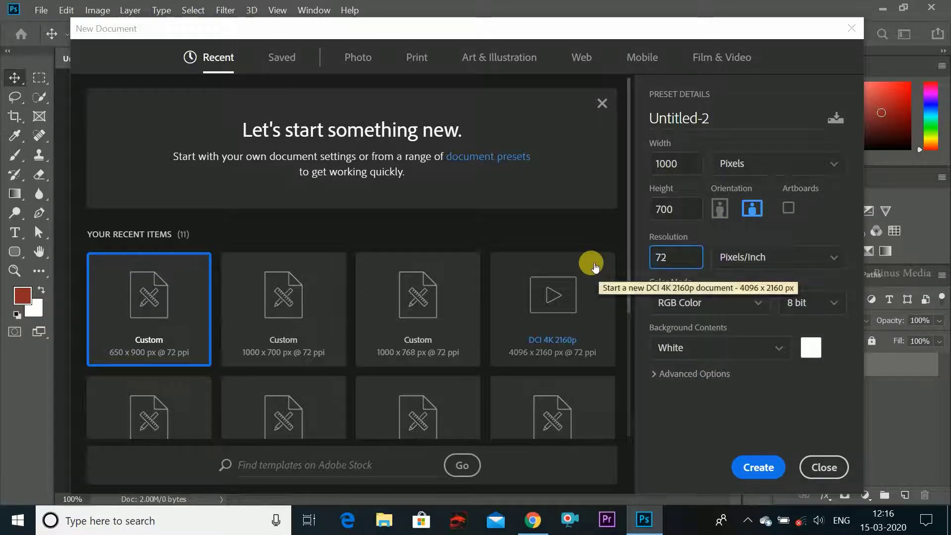
# Step: Keep 72 ppi and RGB Color mode, and create the 1000 × 700 px document
pyautogui.click(722, 322)
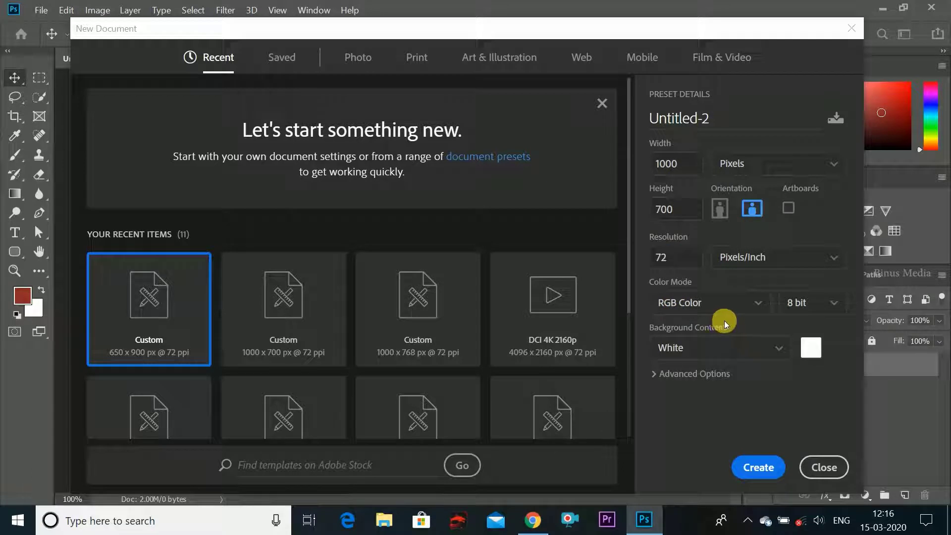
pyautogui.click(758, 303)
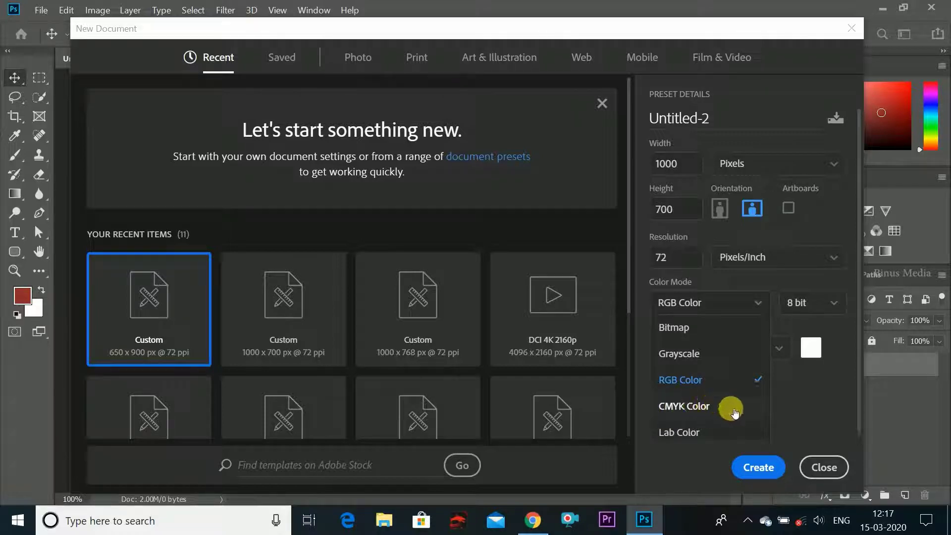
pyautogui.click(690, 381)
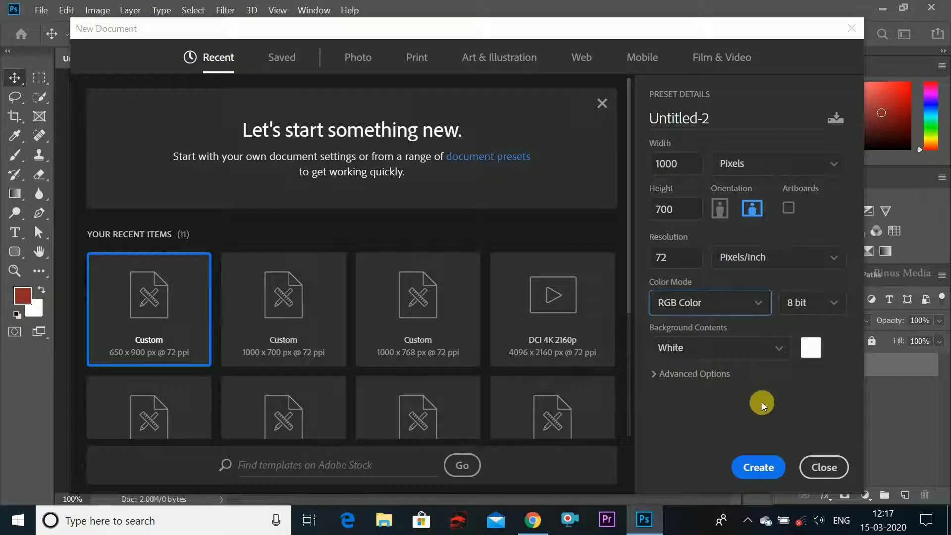
pyautogui.click(772, 470)
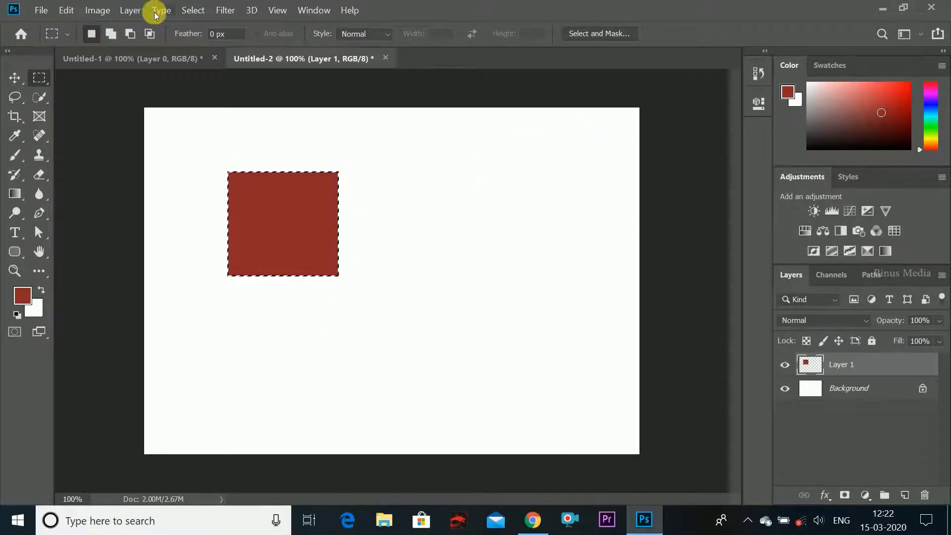
# Step: Bring up the Select menu commands
pyautogui.click(197, 15)
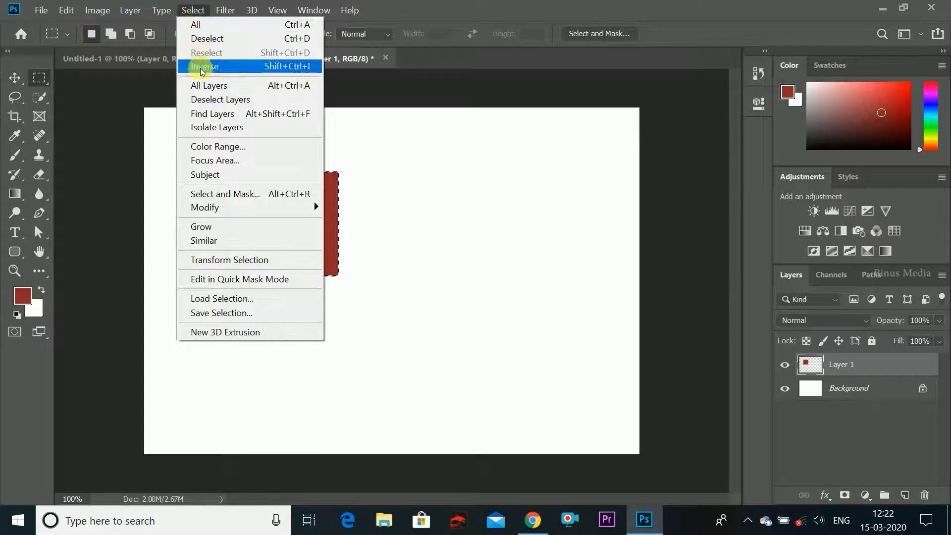
# Step: Deselect the red square and drag it lower, left of centre on the canvas
pyautogui.click(212, 42)
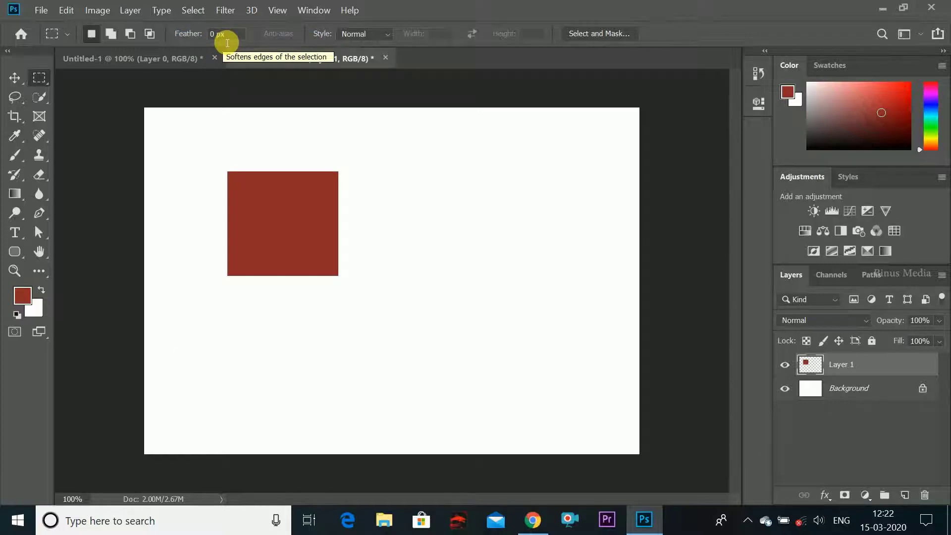
pyautogui.click(11, 79)
pyautogui.moveTo(313, 254); pyautogui.dragTo(493, 204)
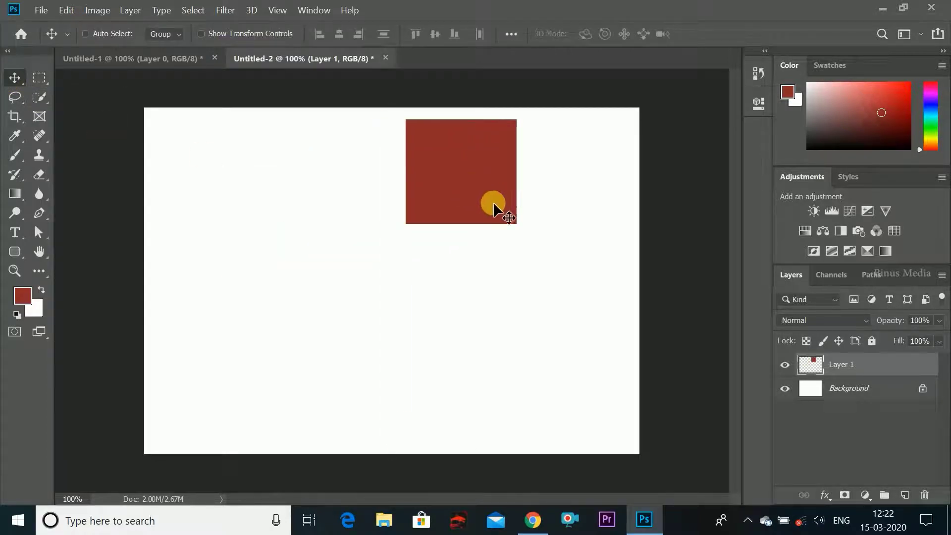
pyautogui.moveTo(464, 170); pyautogui.dragTo(268, 273)
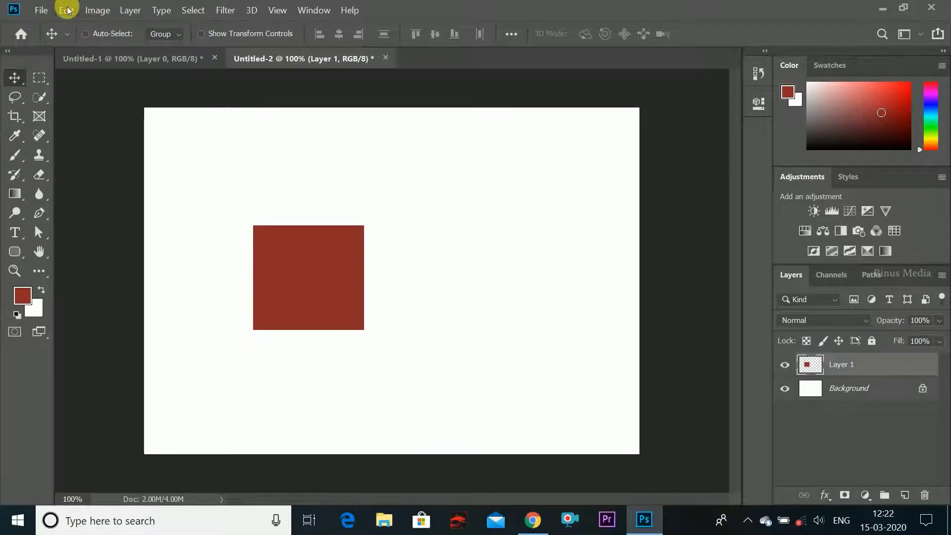
# Step: Add Layer 2, select a small square above the red one, and choose green foreground
pyautogui.click(904, 495)
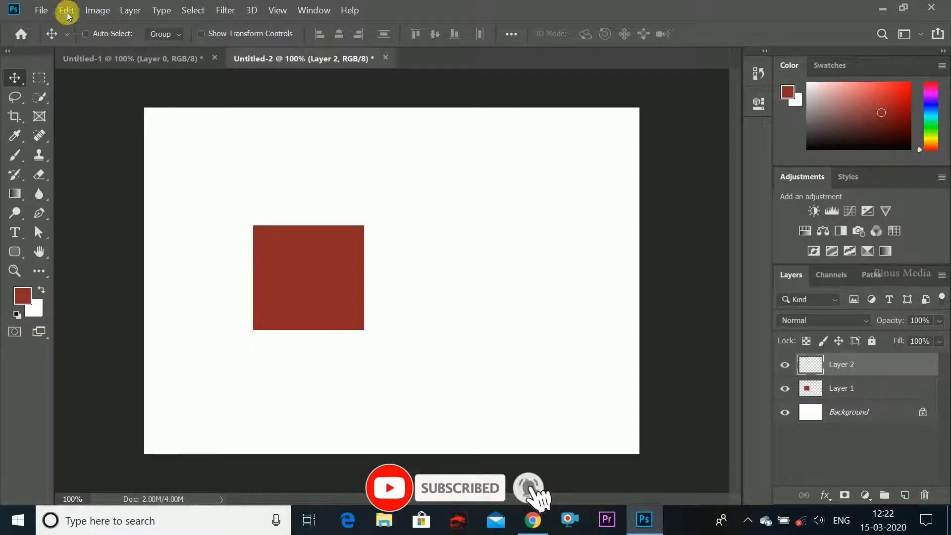
pyautogui.click(39, 83)
pyautogui.moveTo(365, 145)
pyautogui.mouseDown()
pyautogui.moveTo(429, 211)
pyautogui.moveTo(383, 151)
pyautogui.moveTo(408, 112)
pyautogui.mouseUp()
pyautogui.click(23, 298)
pyautogui.click(521, 243)
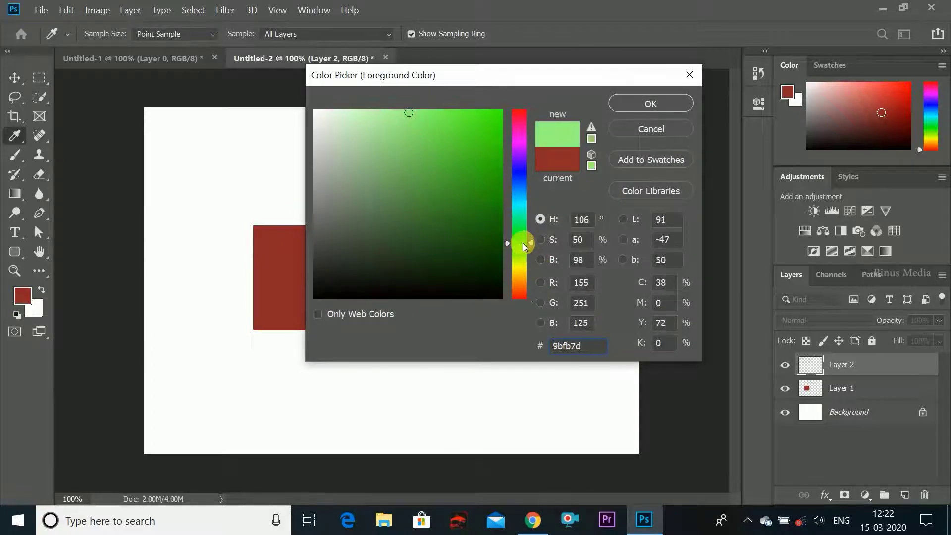
pyautogui.click(477, 147)
pyautogui.click(651, 103)
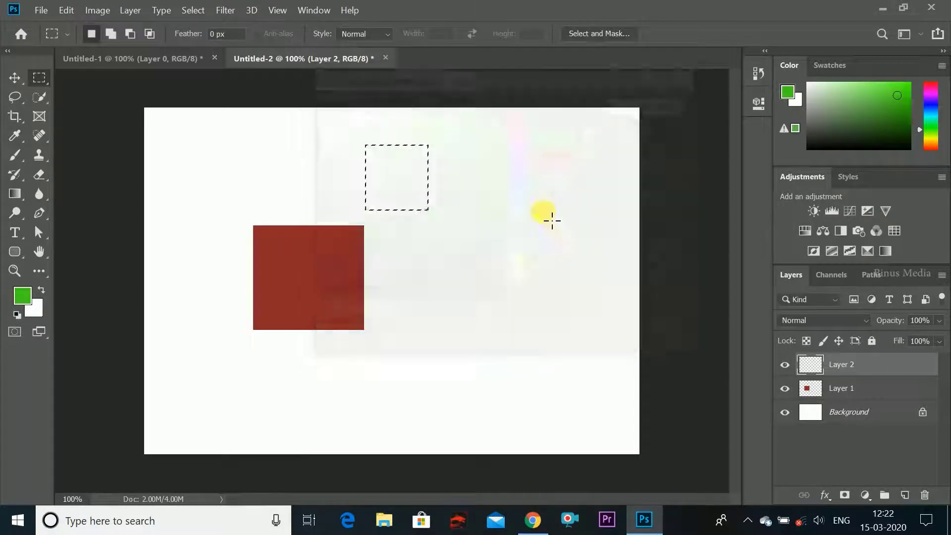
# Step: Fill the square selection with the green foreground colour via Shift+F5, then deselect
pyautogui.click(91, 34)
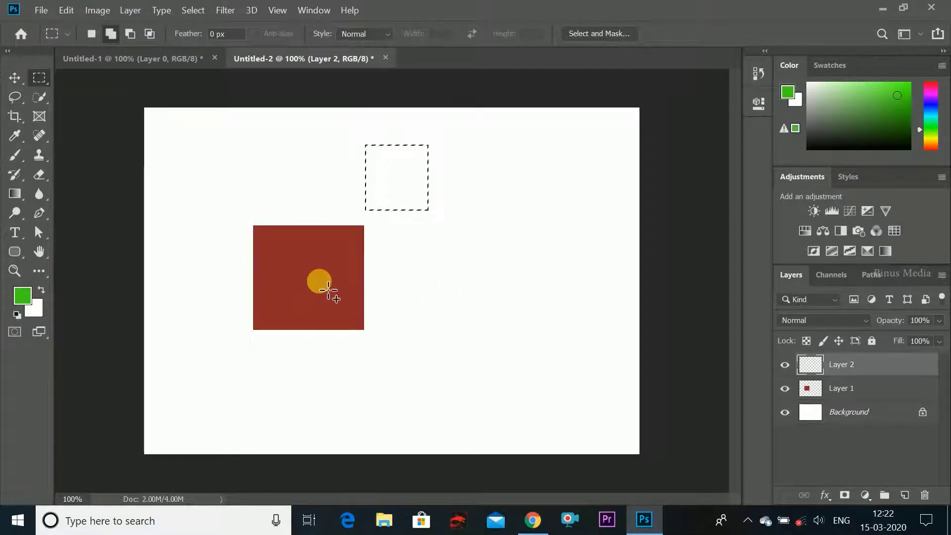
pyautogui.hotkey('shift', 'F5')
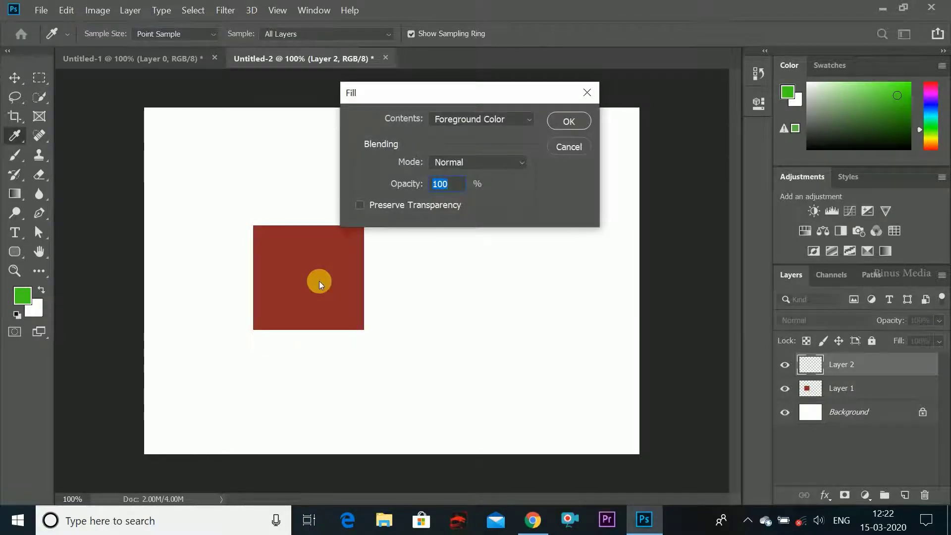
pyautogui.click(568, 121)
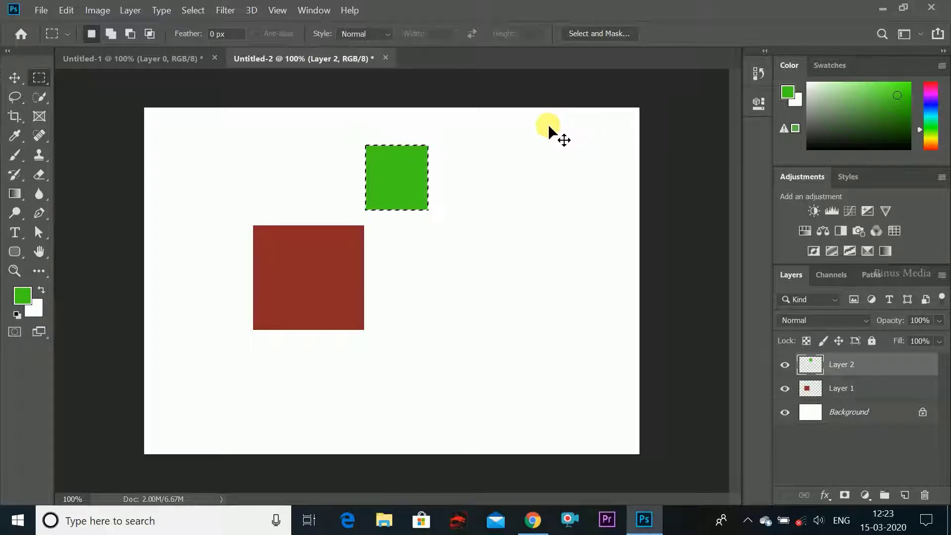
pyautogui.click(551, 139)
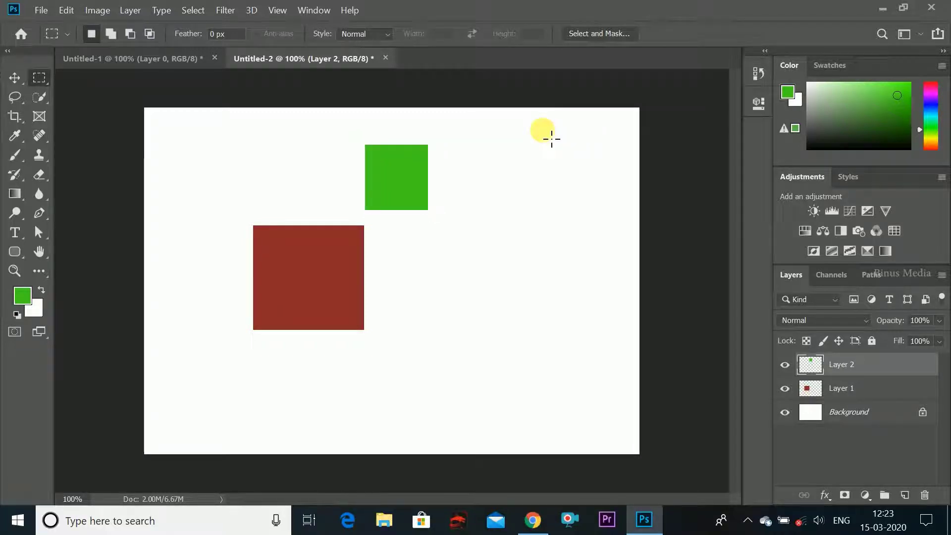
# Step: Drag the green square with the Move tool to sit up and right of the red square
pyautogui.click(14, 77)
pyautogui.moveTo(371, 186); pyautogui.dragTo(525, 277)
pyautogui.moveTo(349, 298); pyautogui.dragTo(260, 250)
pyautogui.rightClick(288, 277)
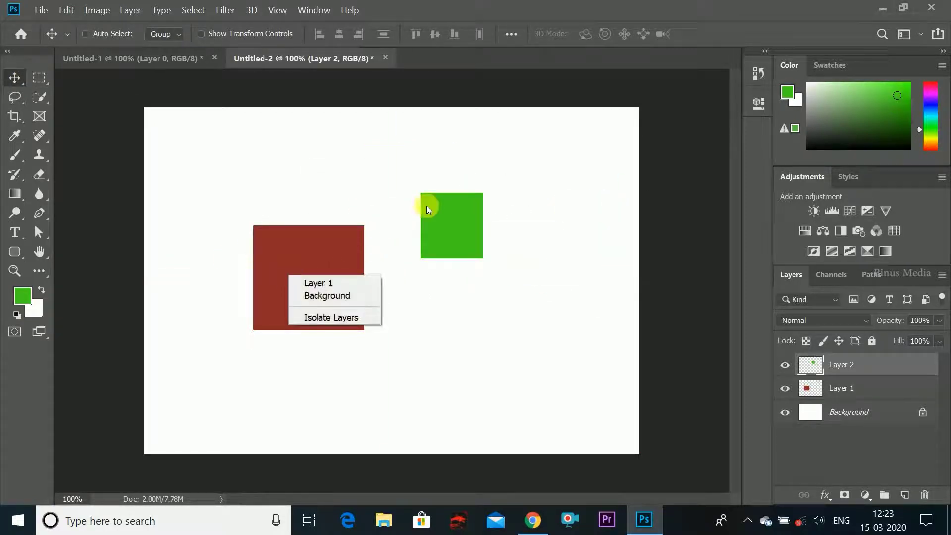
pyautogui.click(456, 202)
pyautogui.moveTo(455, 222); pyautogui.dragTo(496, 185)
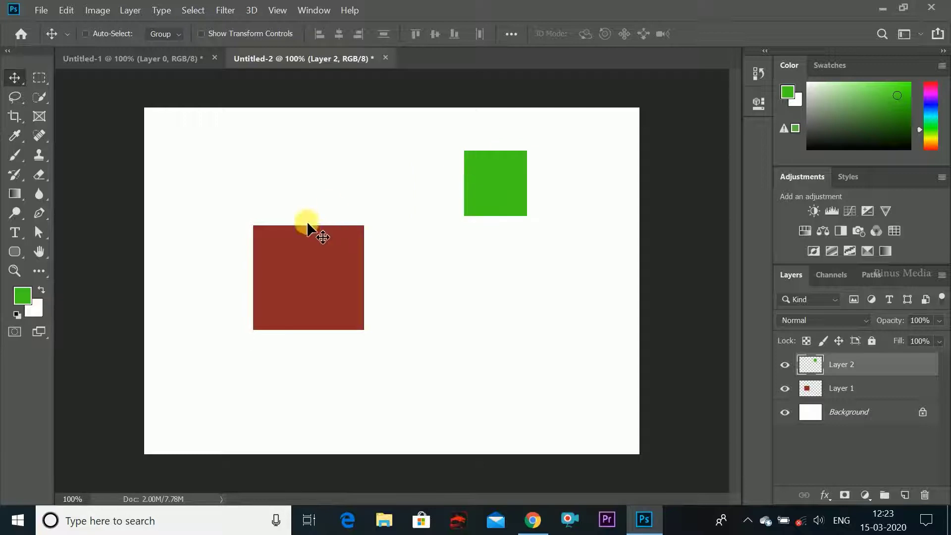
pyautogui.moveTo(317, 268); pyautogui.dragTo(296, 299)
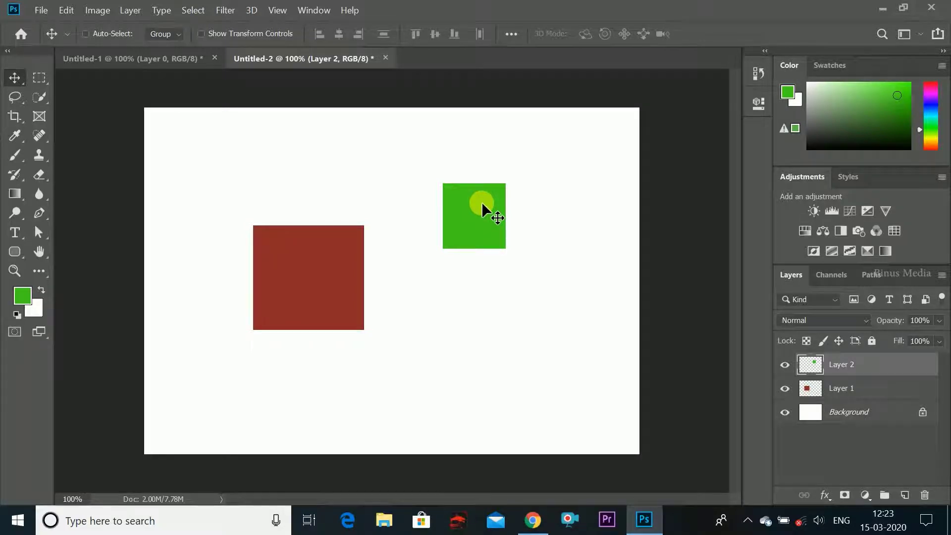
# Step: Pick Layer 1 from the canvas context menu, nudge the red square down-right, enable Auto-Select
pyautogui.rightClick(315, 258)
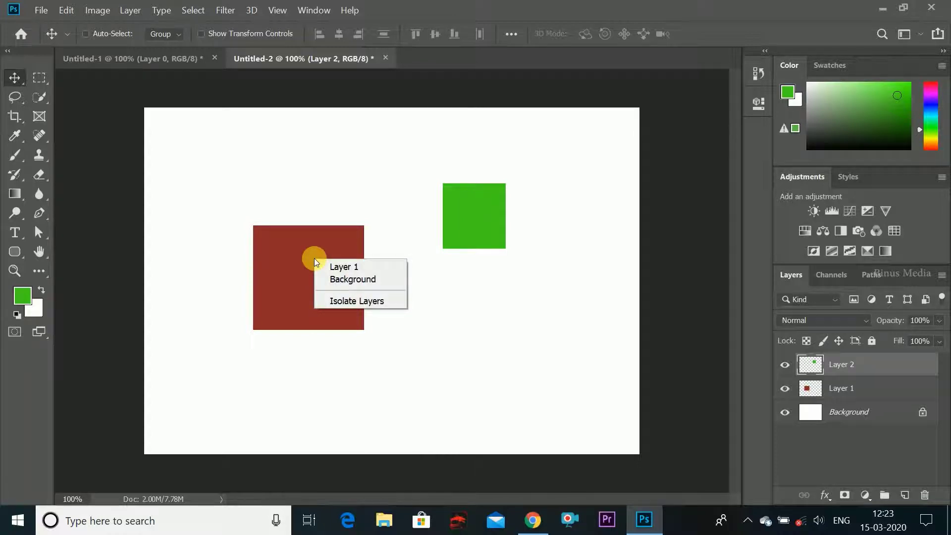
pyautogui.click(332, 269)
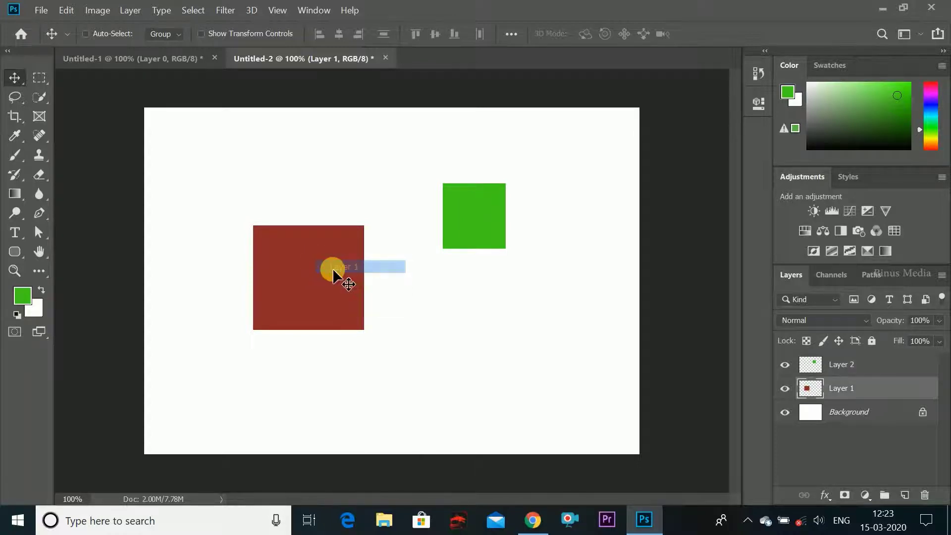
pyautogui.moveTo(336, 264); pyautogui.dragTo(363, 283)
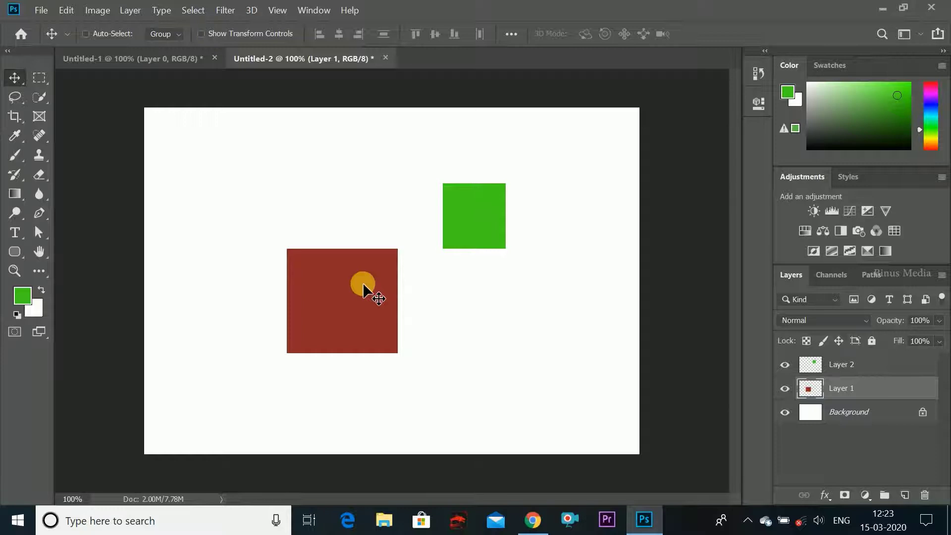
pyautogui.click(85, 34)
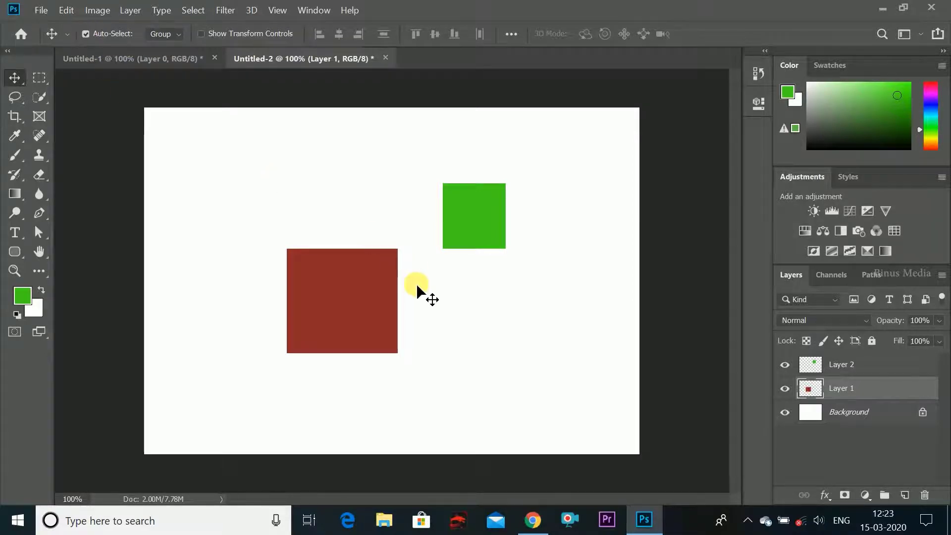
# Step: Drag red square near centre, green square to its lower right, then delete red square's layer
pyautogui.moveTo(359, 299); pyautogui.dragTo(242, 255)
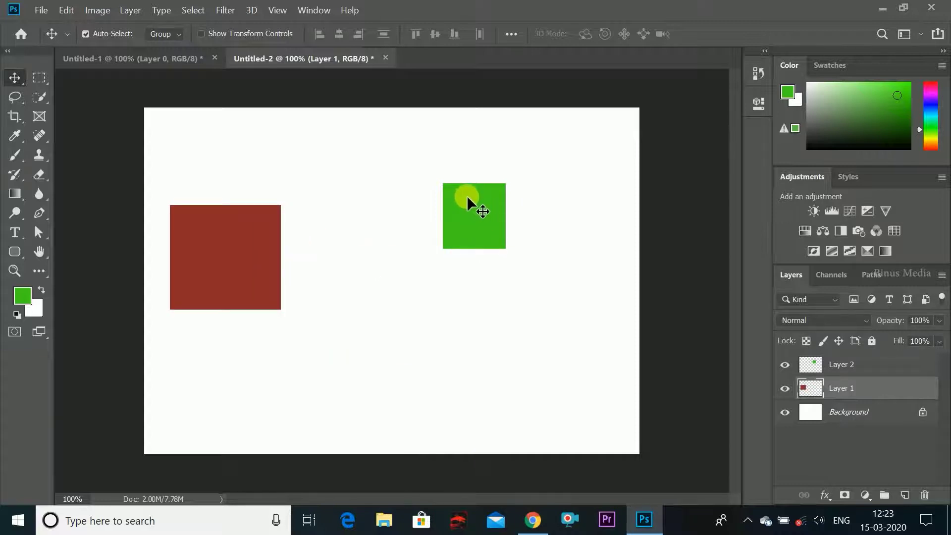
pyautogui.moveTo(467, 196); pyautogui.dragTo(499, 331)
pyautogui.moveTo(248, 307); pyautogui.dragTo(417, 309)
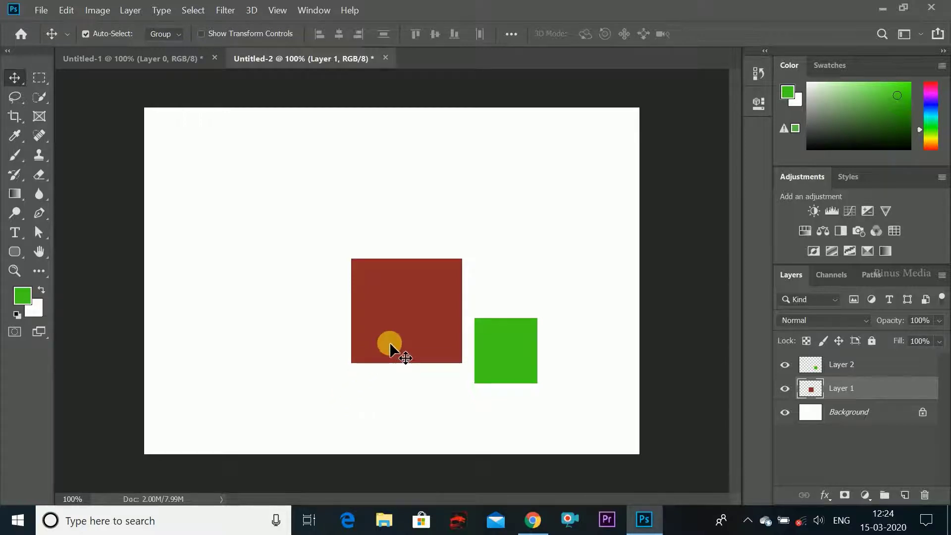
pyautogui.press('Delete')
# Step: Delete the green square's layer and fill a rectangle near the Background's top-left with green
pyautogui.click(511, 344)
pyautogui.press('Delete')
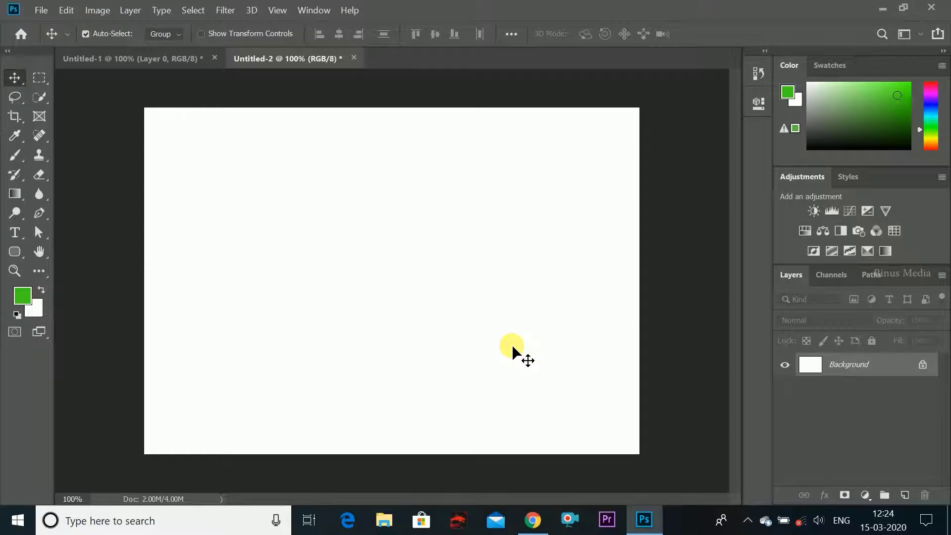
pyautogui.click(40, 78)
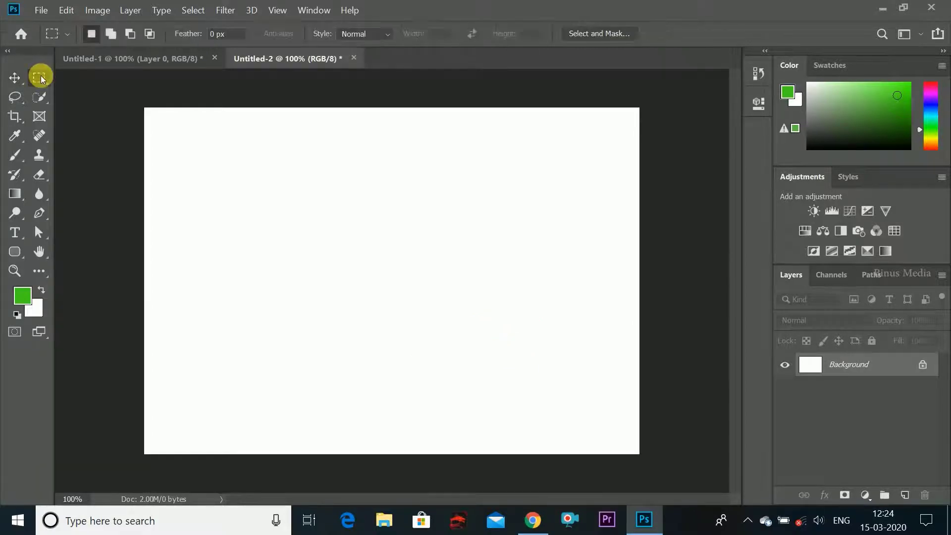
pyautogui.click(75, 77)
pyautogui.moveTo(188, 123); pyautogui.dragTo(318, 233)
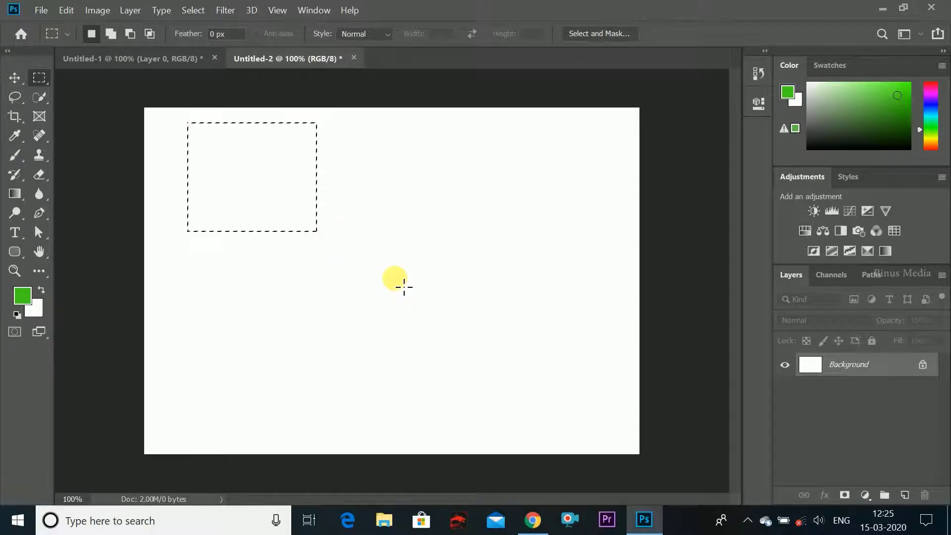
pyautogui.hotkey('alt', 'BackSpace')
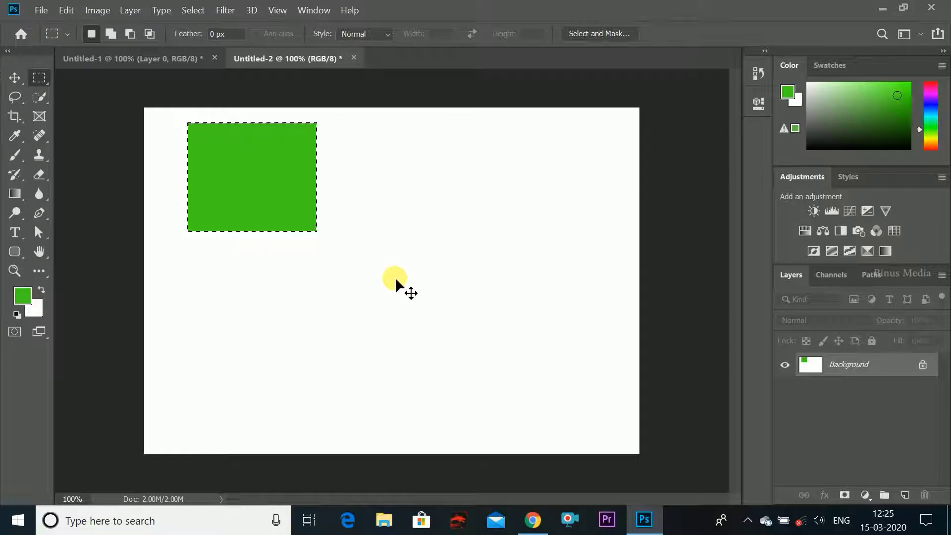
pyautogui.hotkey('ctrl', 'd')
# Step: Set the foreground to bright red and fill a second rectangle below the green one
pyautogui.click(22, 296)
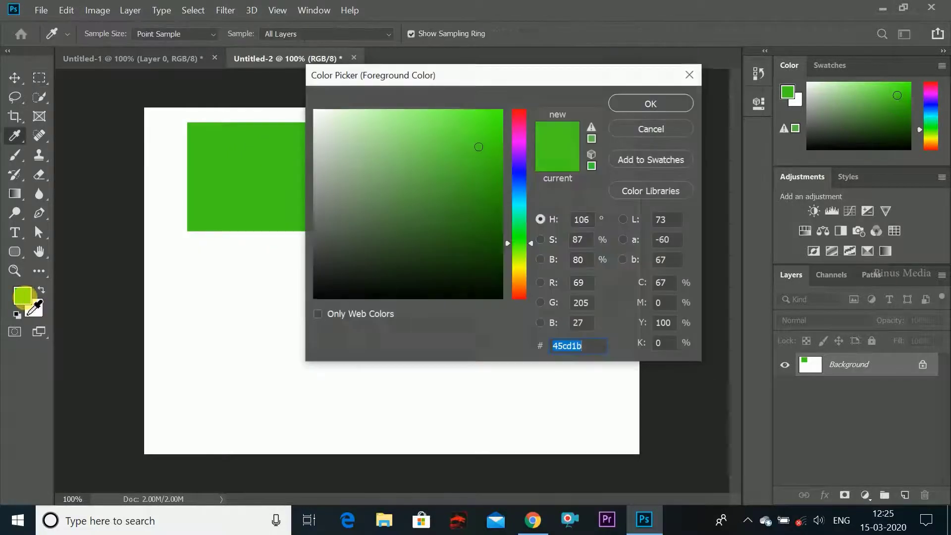
pyautogui.click(520, 112)
pyautogui.click(488, 116)
pyautogui.click(644, 103)
pyautogui.press('m')
pyautogui.moveTo(265, 245); pyautogui.dragTo(417, 345)
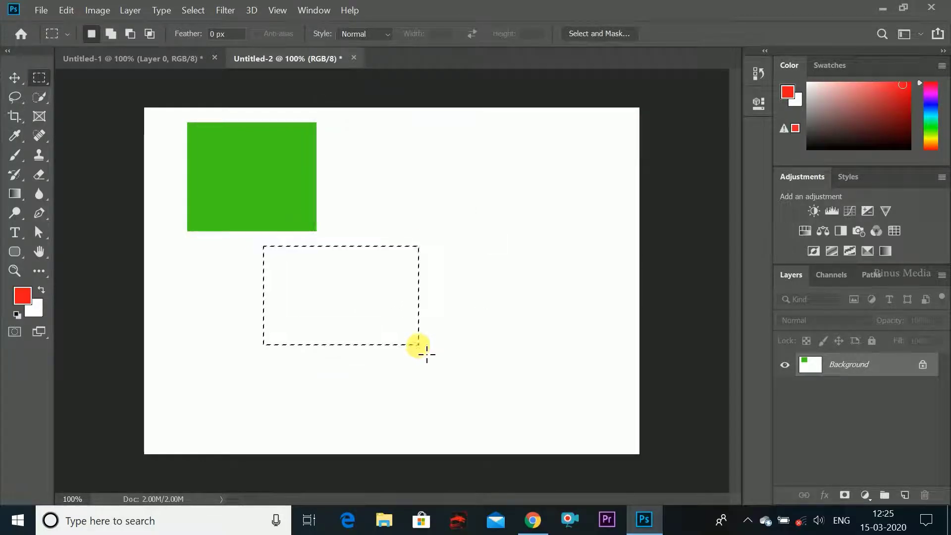
pyautogui.hotkey('alt', 'BackSpace')
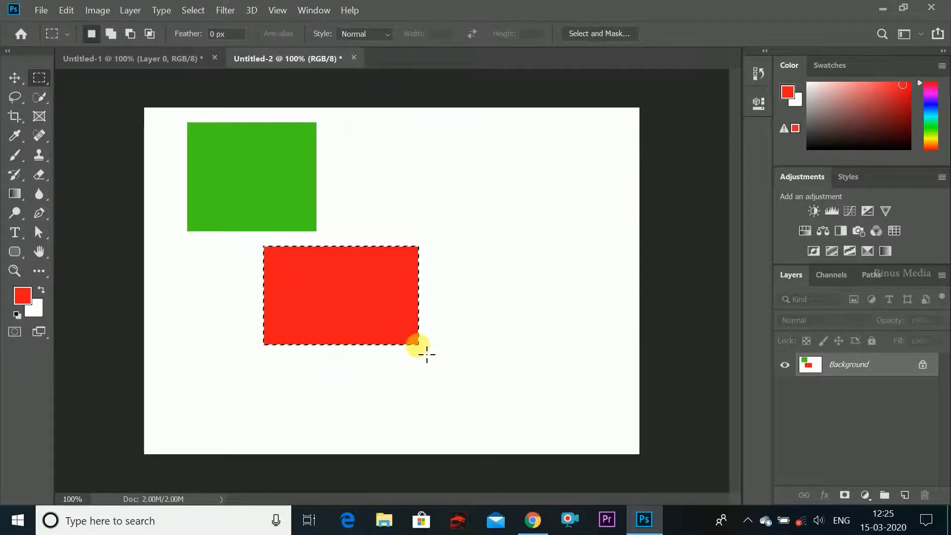
pyautogui.hotkey('ctrl', 'd')
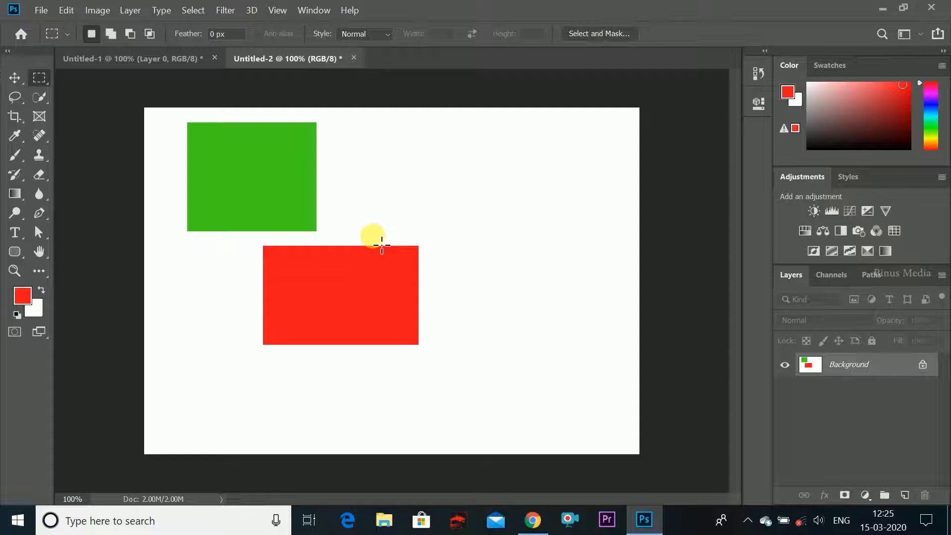
pyautogui.click(14, 78)
pyautogui.moveTo(243, 194); pyautogui.dragTo(345, 198)
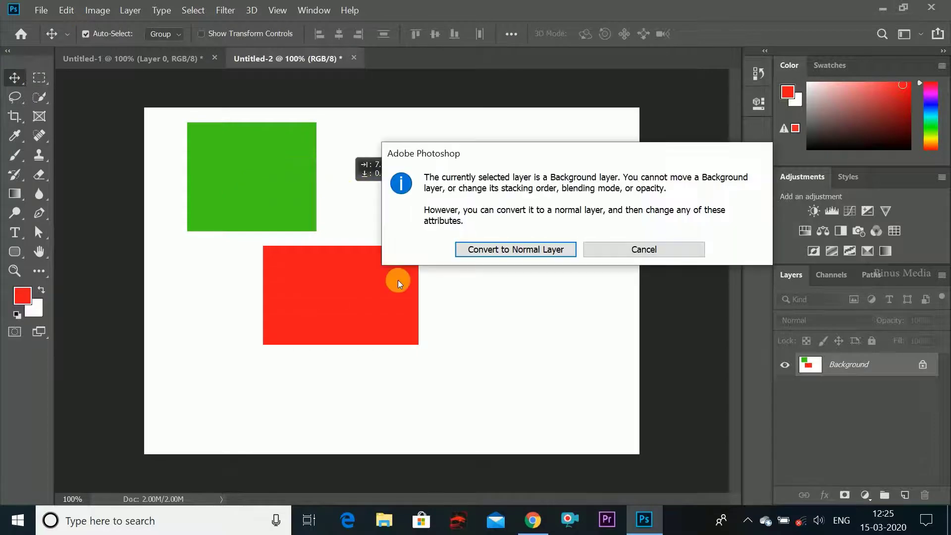
pyautogui.click(636, 250)
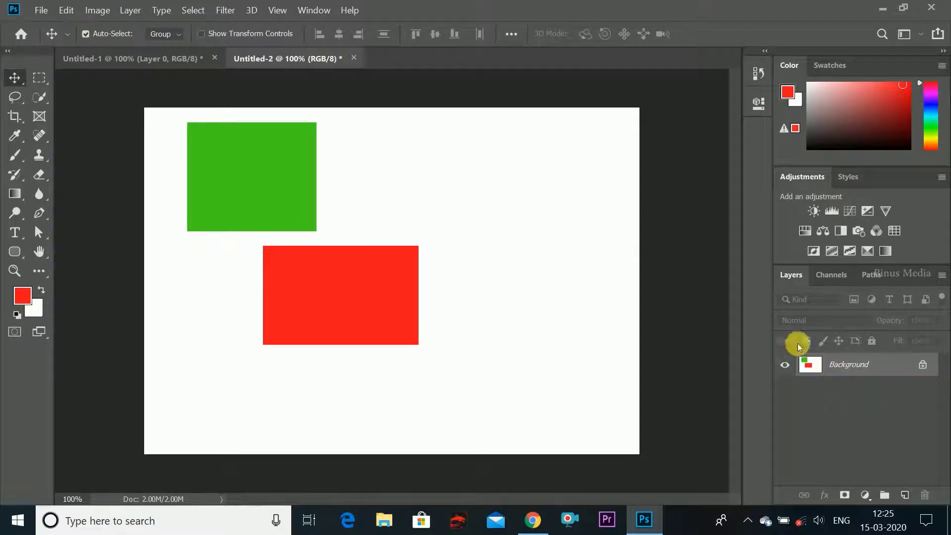
pyautogui.moveTo(396, 260); pyautogui.dragTo(292, 251)
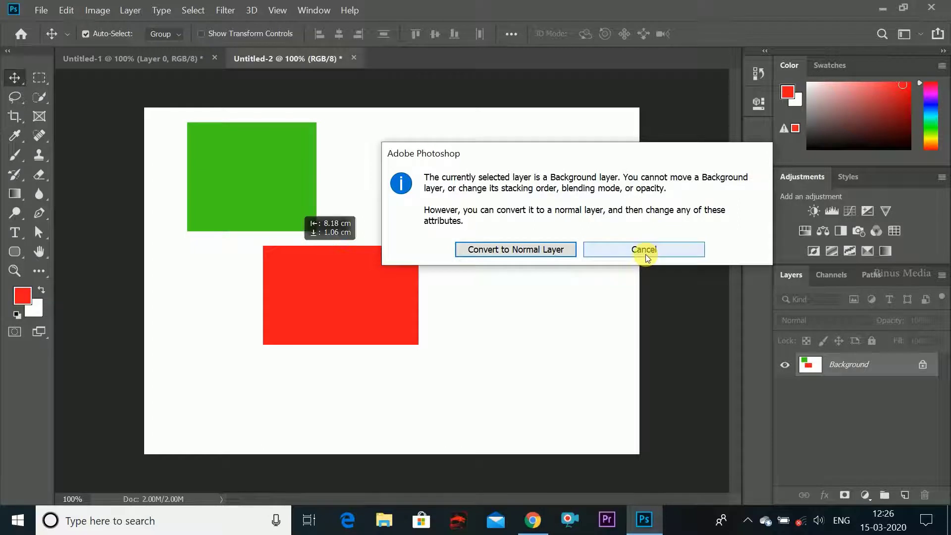
pyautogui.click(638, 250)
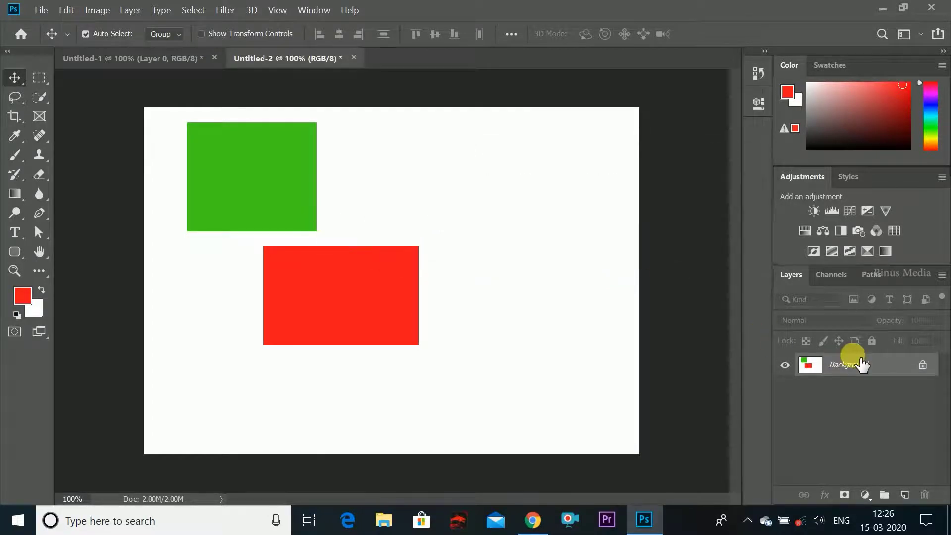
pyautogui.doubleClick(900, 366)
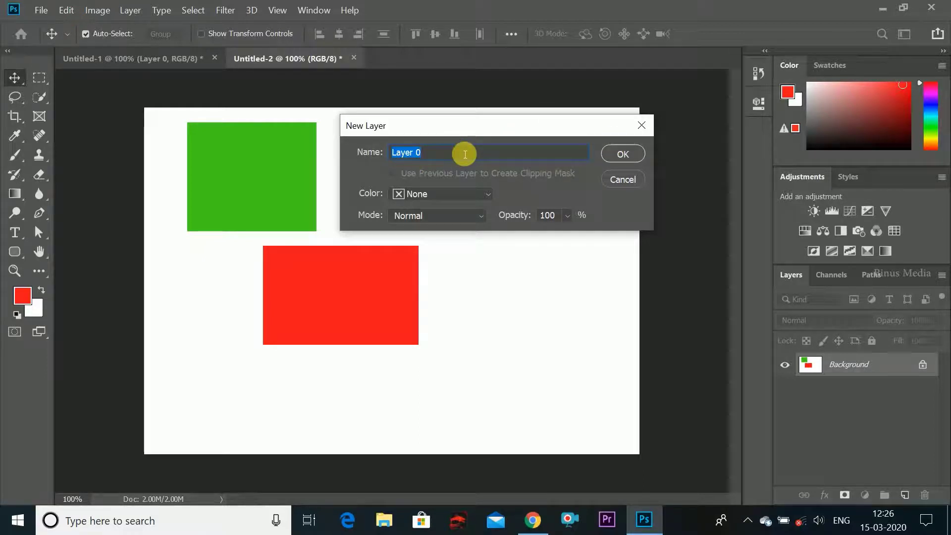
# Step: Name the converted Background layer 'layer1' and shift its content up and right
pyautogui.press('BackSpace')
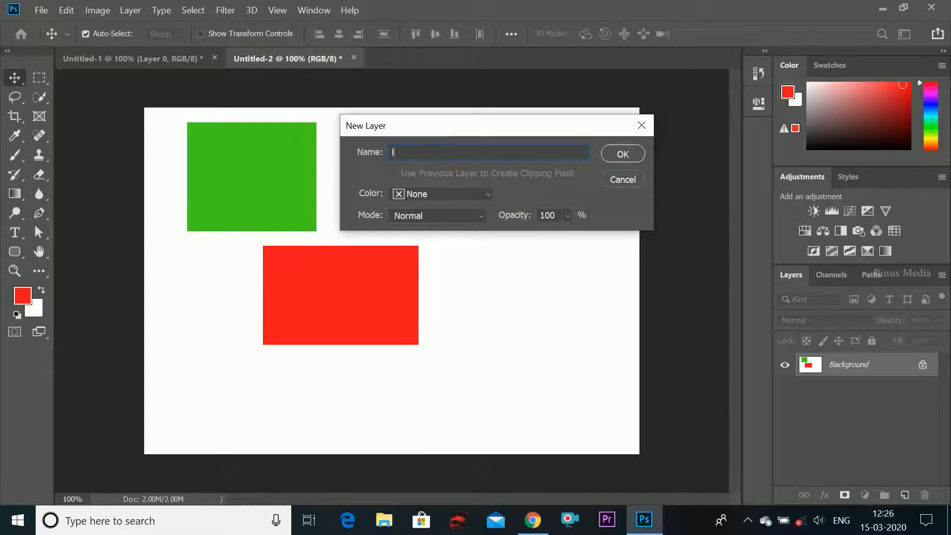
pyautogui.write('layer1')
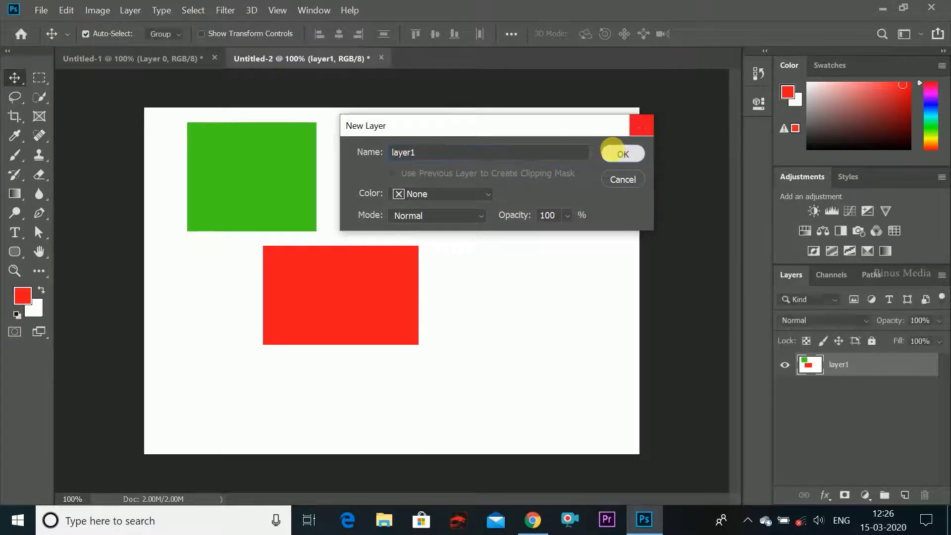
pyautogui.click(614, 152)
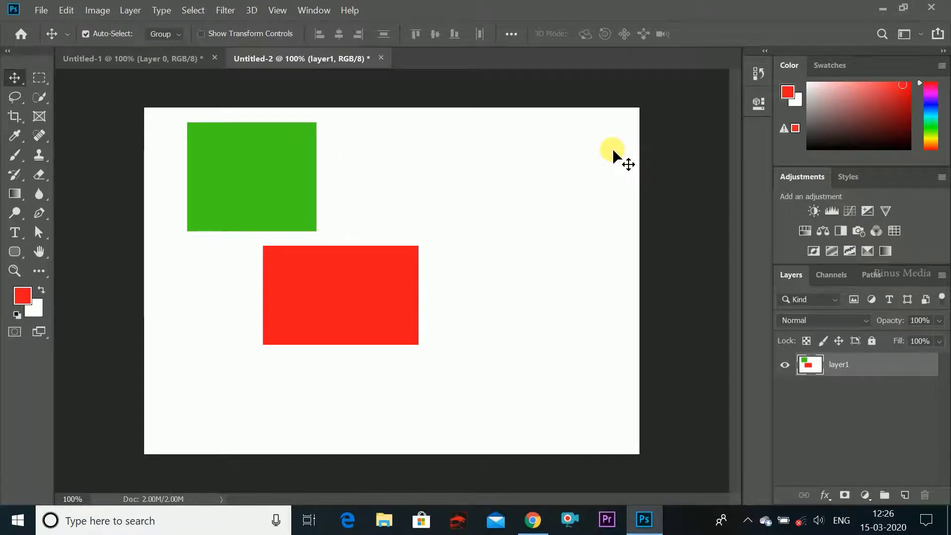
pyautogui.moveTo(304, 300); pyautogui.dragTo(379, 274)
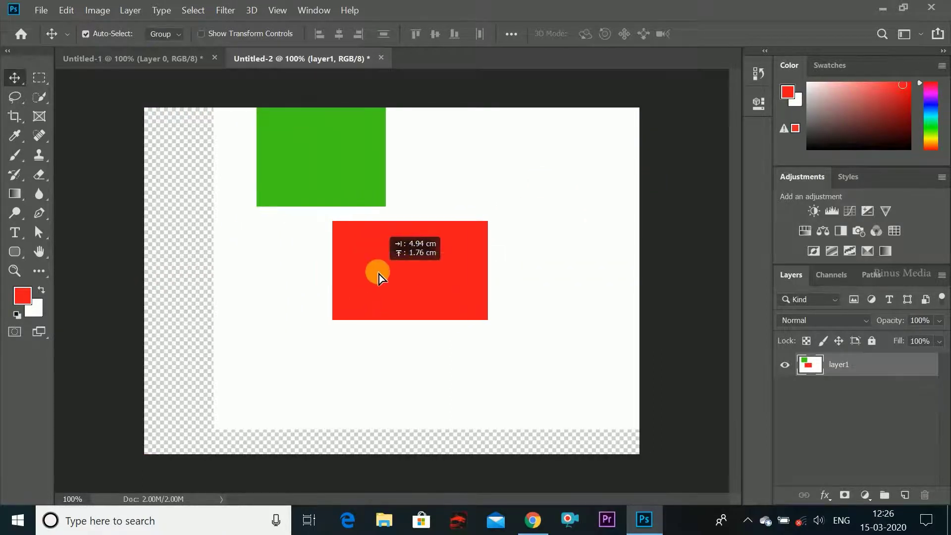
# Step: Reposition layer1's green and red rectangles on the canvas, ending slightly to the right
pyautogui.moveTo(318, 174); pyautogui.dragTo(268, 269)
pyautogui.moveTo(291, 300); pyautogui.dragTo(213, 228)
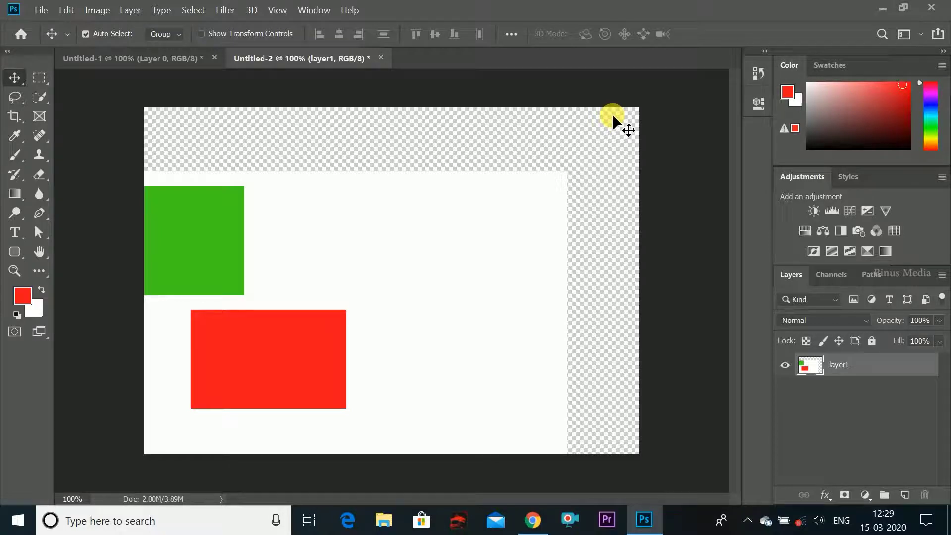
pyautogui.moveTo(426, 262); pyautogui.dragTo(419, 252)
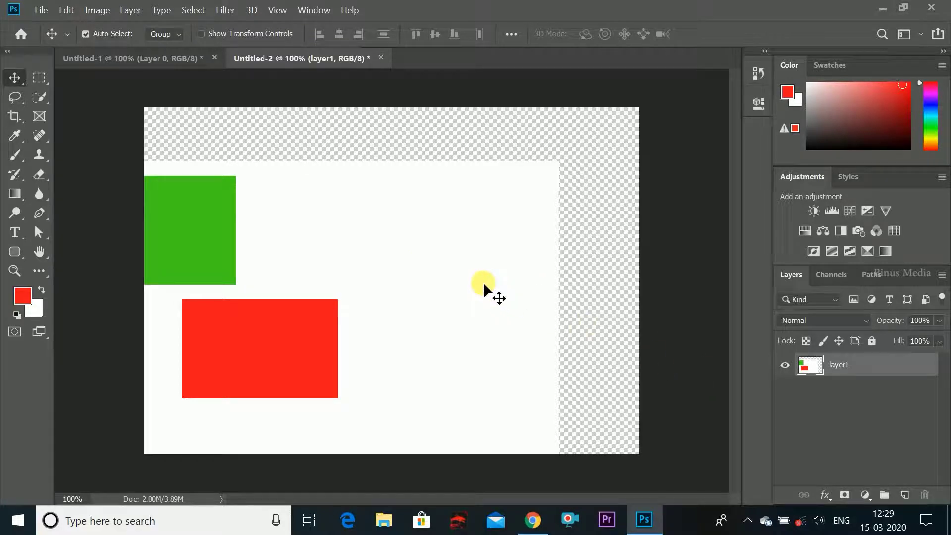
pyautogui.moveTo(484, 282); pyautogui.dragTo(493, 283)
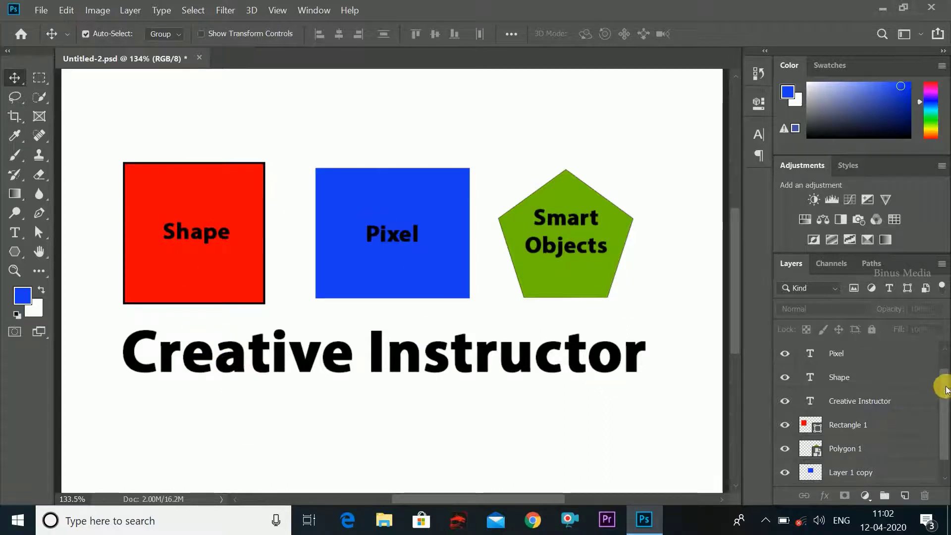
# Step: Use the Kind filter's pixel-layer icon so only pixel layers are listed
pyautogui.scroll(1, 939, 367)
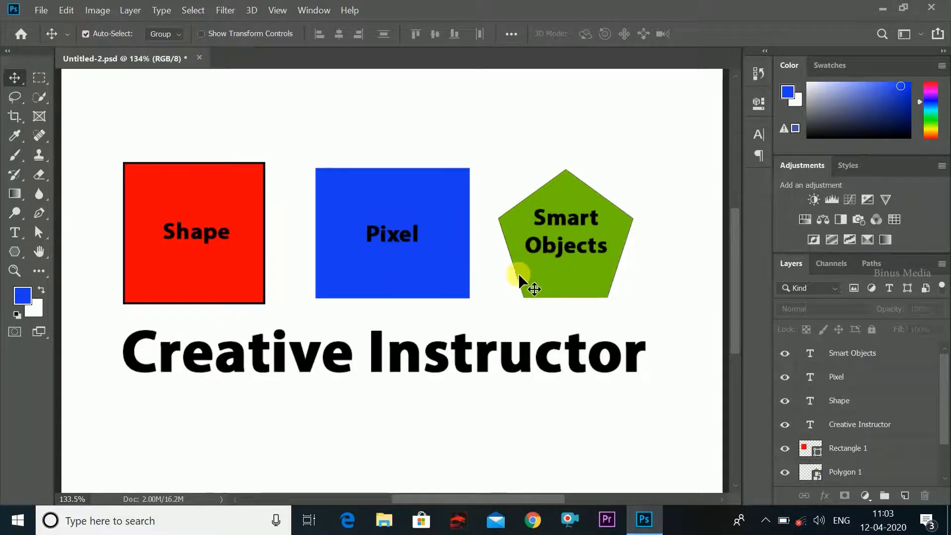
pyautogui.click(851, 289)
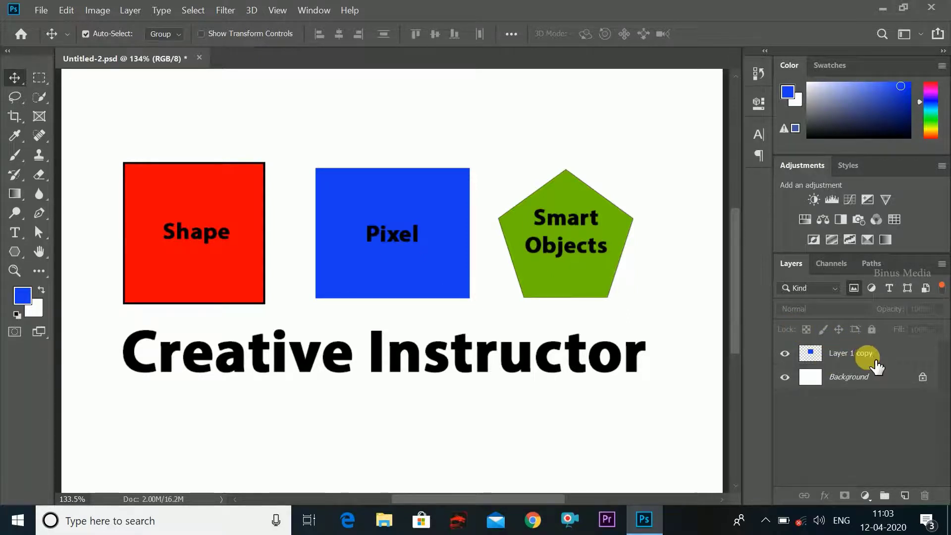
# Step: Rename Layer 1 copy to 'pixel layer', then switch the list filter from pixel to type layers
pyautogui.doubleClick(851, 355)
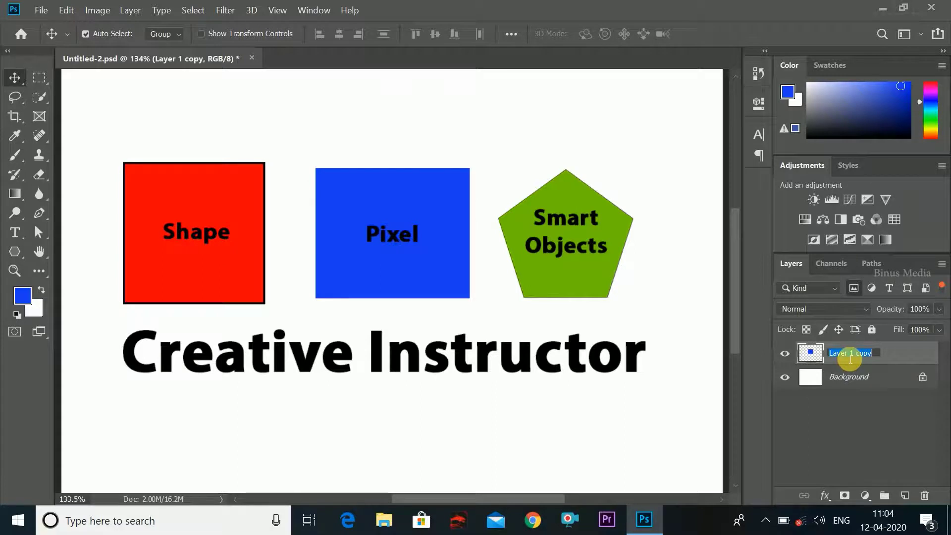
pyautogui.write('pic')
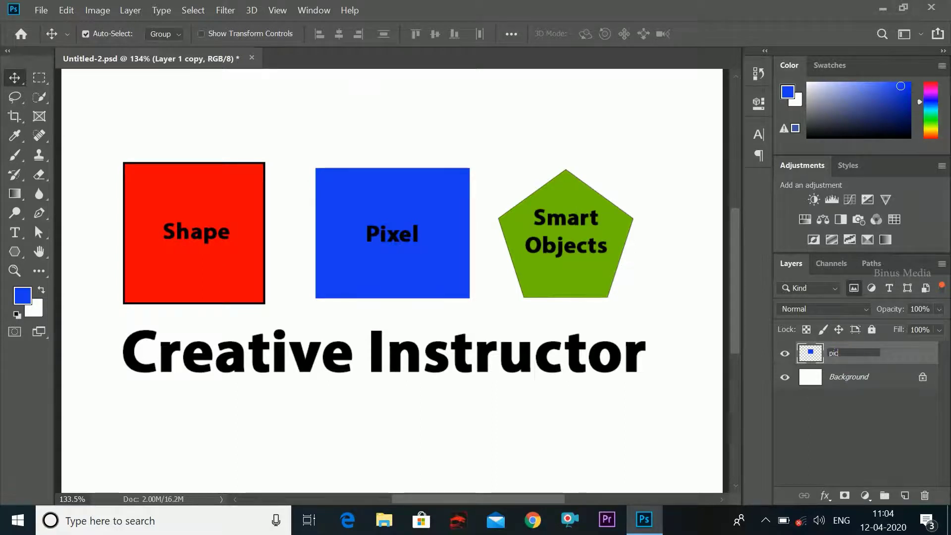
pyautogui.press('BackSpace')
pyautogui.write('xel layer')
pyautogui.press('Return')
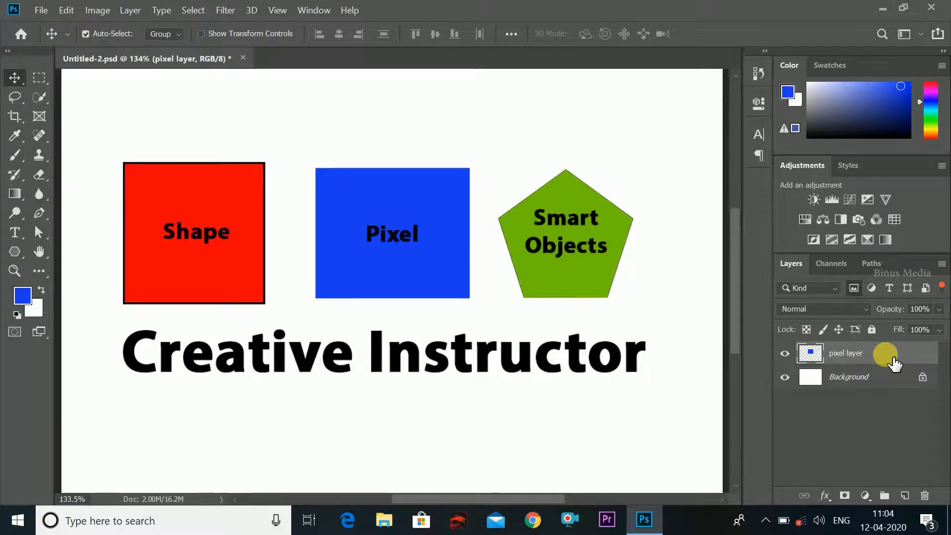
pyautogui.click(854, 288)
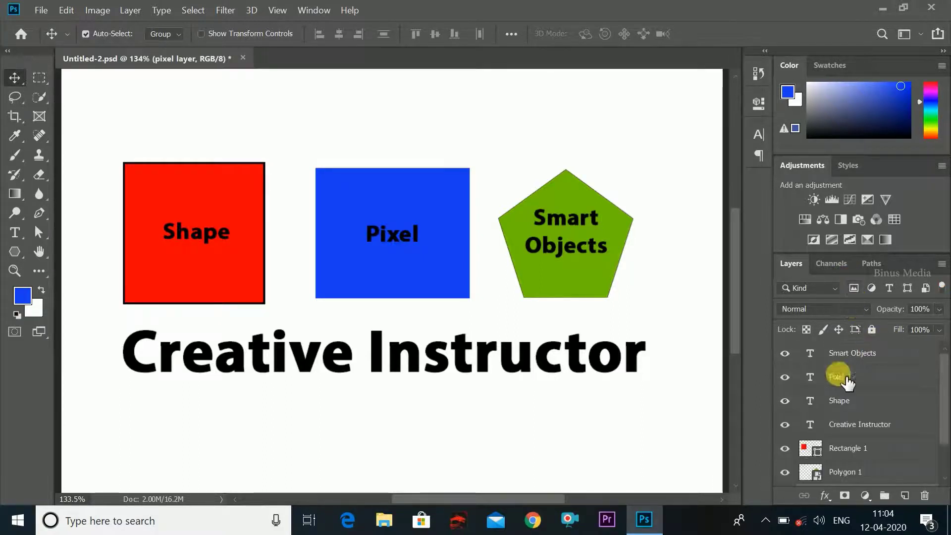
pyautogui.click(889, 290)
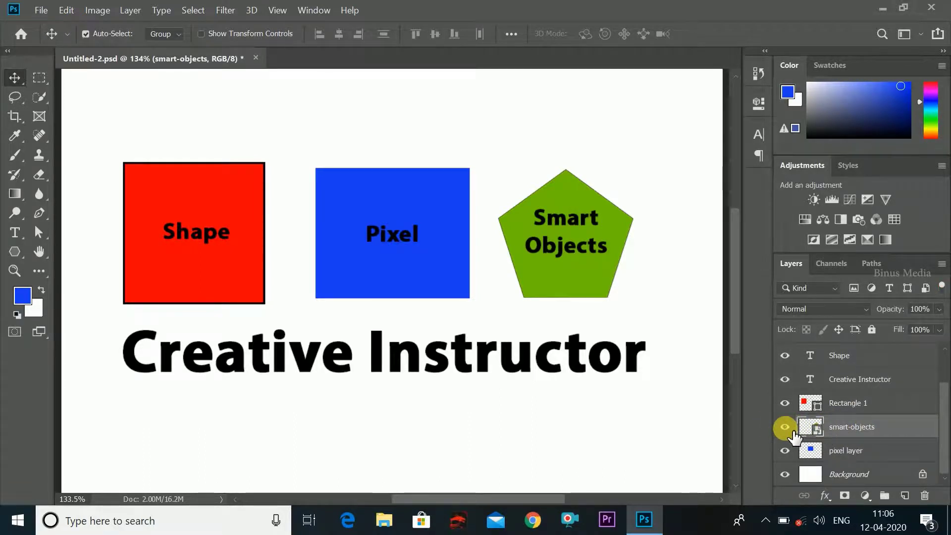
# Step: Toggle the smart-objects layer's visibility and give it a Red colour label
pyautogui.click(786, 427)
pyautogui.click(786, 428)
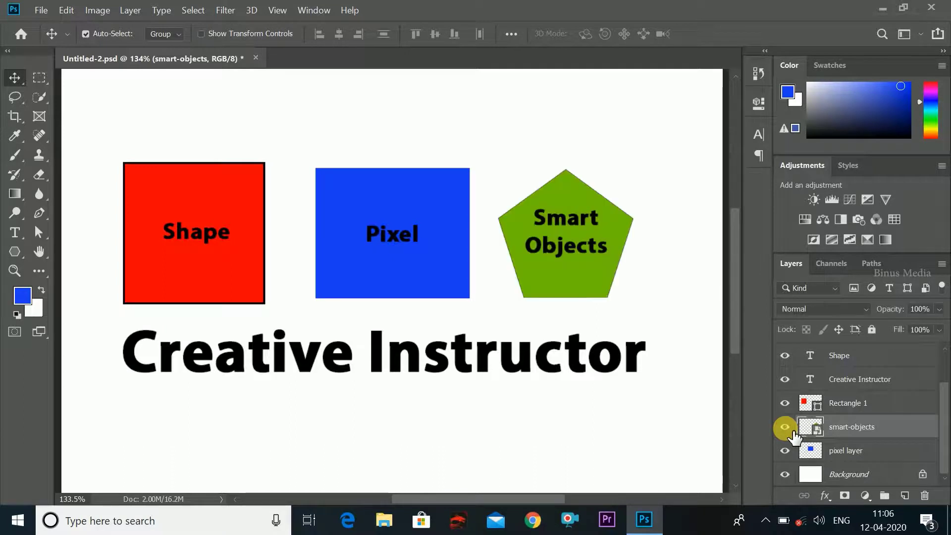
pyautogui.rightClick(787, 427)
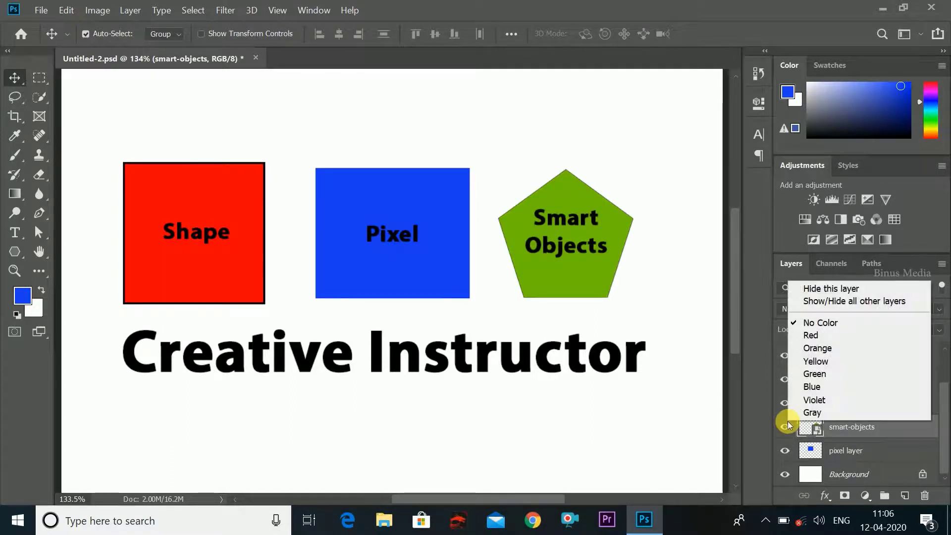
pyautogui.click(807, 338)
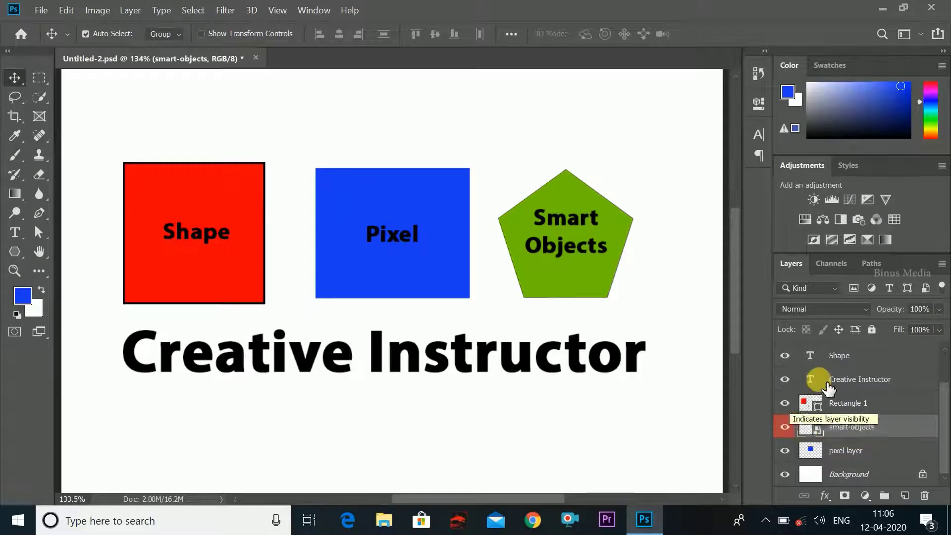
pyautogui.scroll(1, 854, 436)
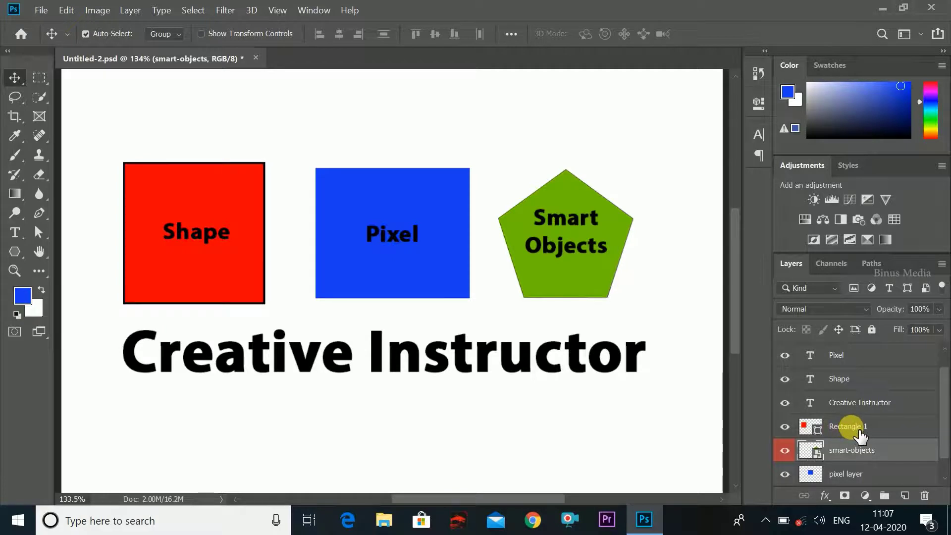
pyautogui.doubleClick(852, 429)
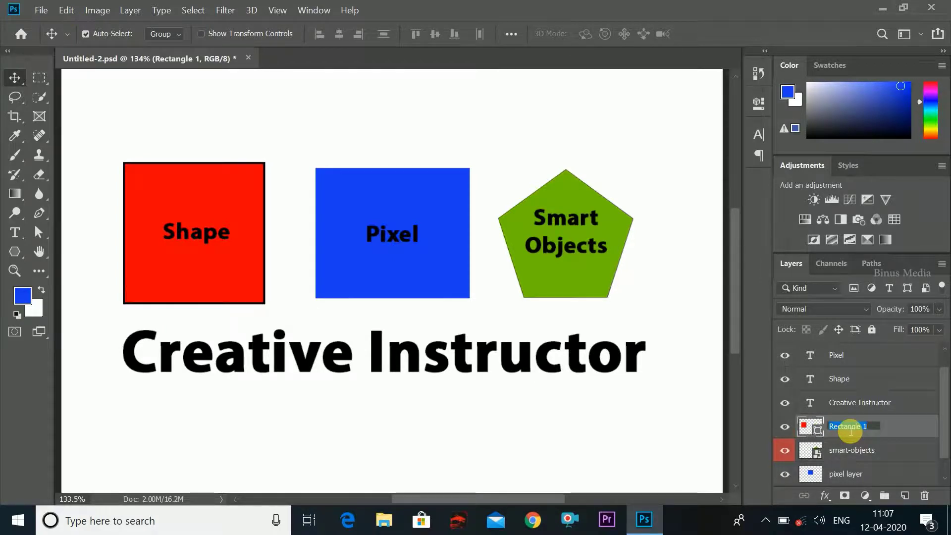
# Step: Rename Rectangle 1 to 'shaper layer' and select the smart-objects layer
pyautogui.write('shaper layer')
pyautogui.press('Return')
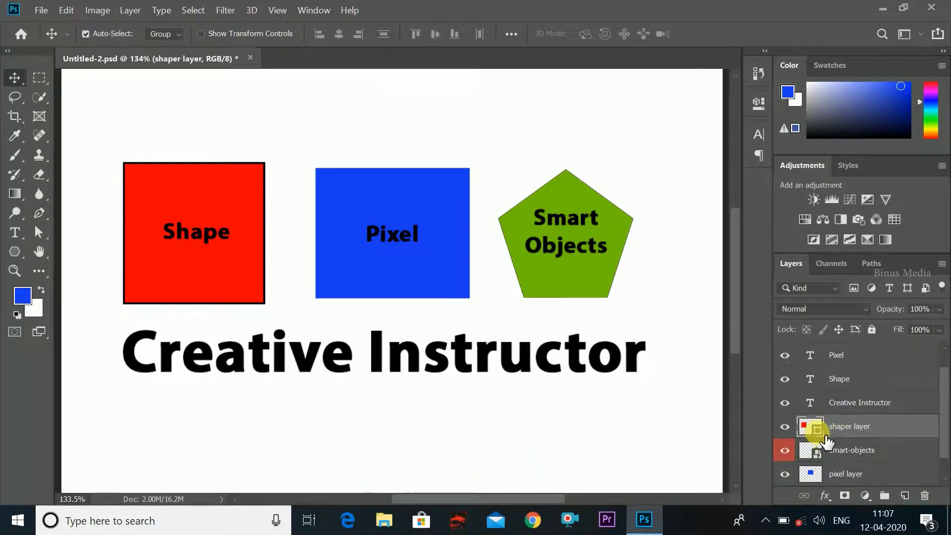
pyautogui.click(842, 456)
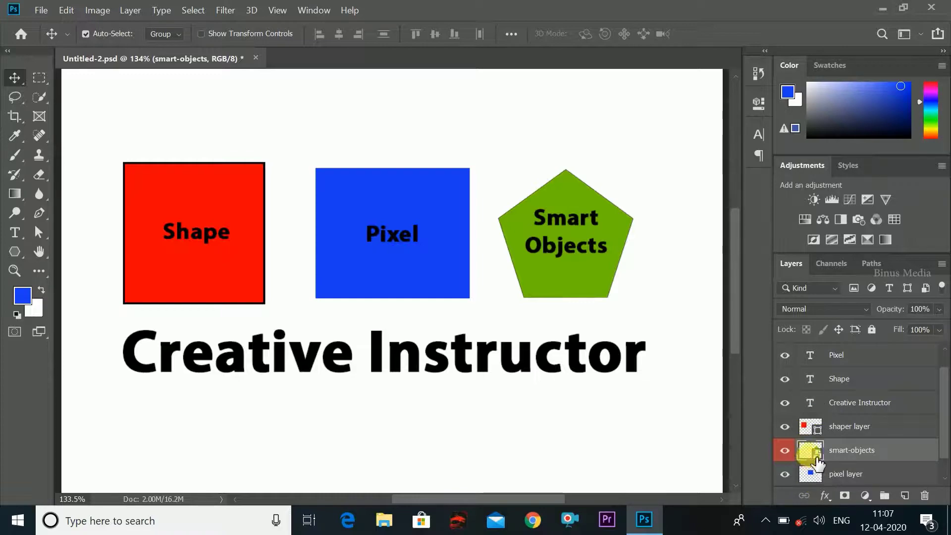
pyautogui.click(887, 432)
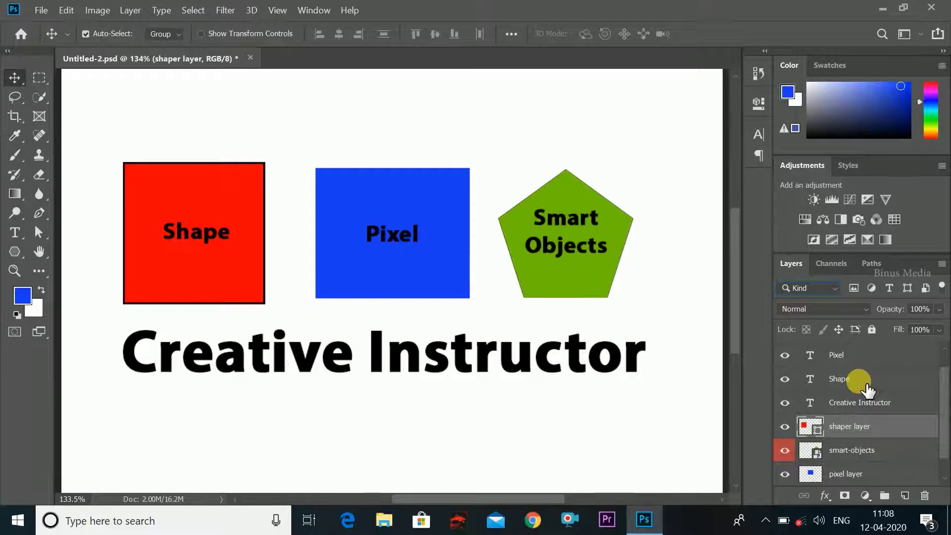
# Step: Switch the Layers filter to Name and search for 'shape'
pyautogui.click(836, 287)
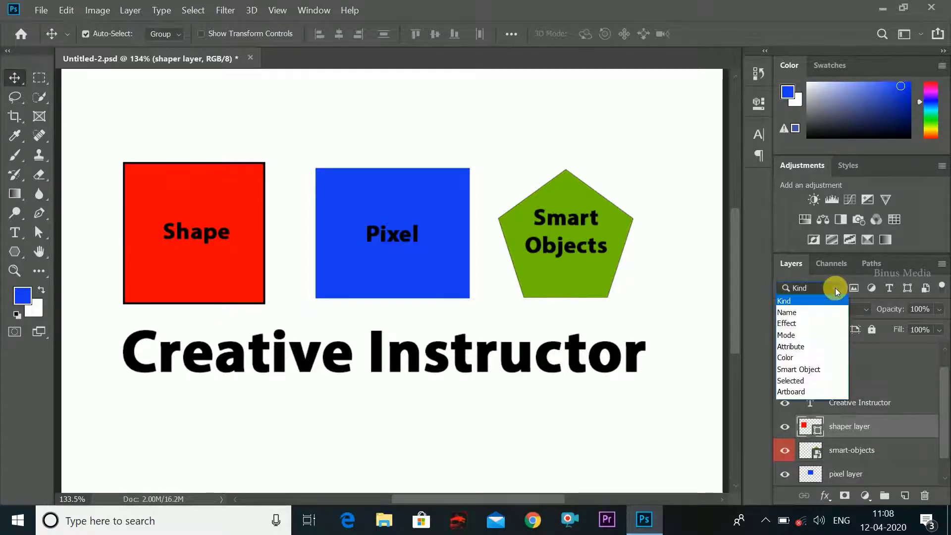
pyautogui.click(807, 312)
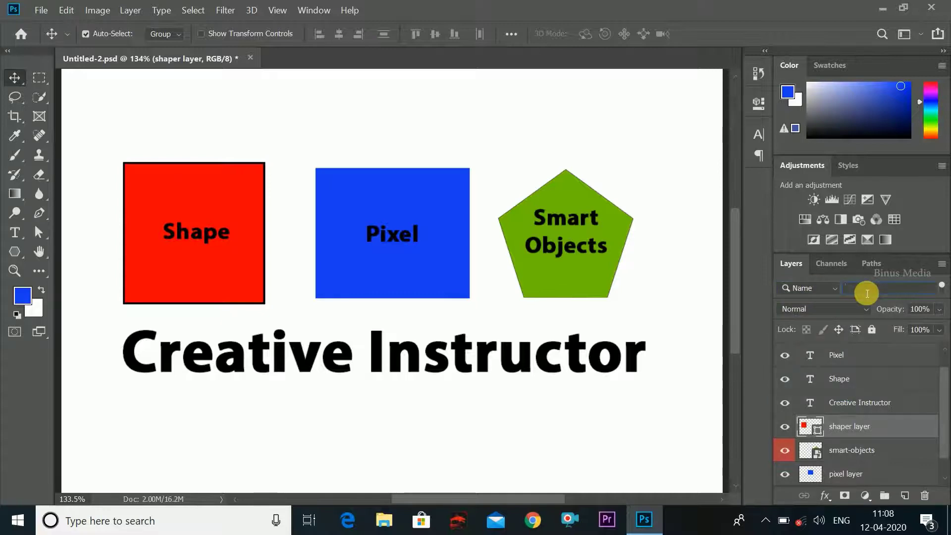
pyautogui.write('shape')
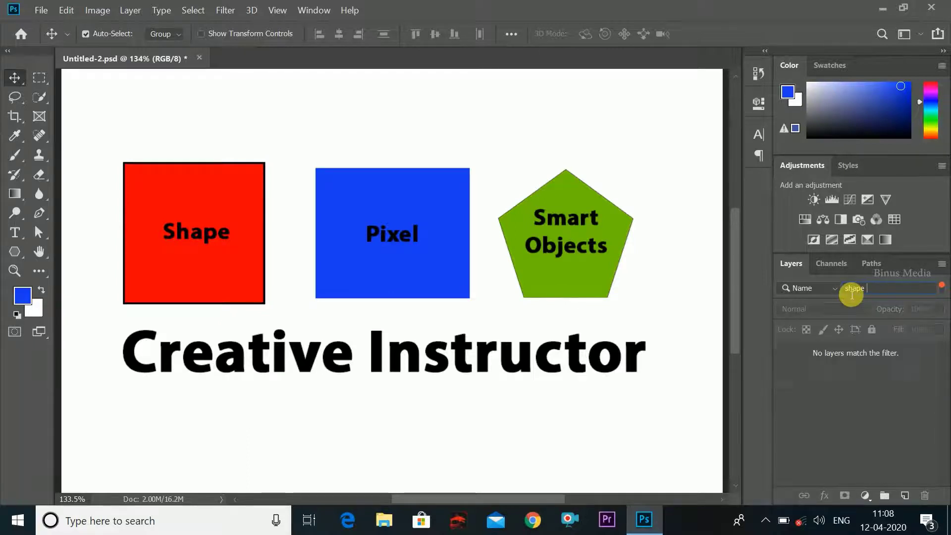
pyautogui.press('BackSpace')
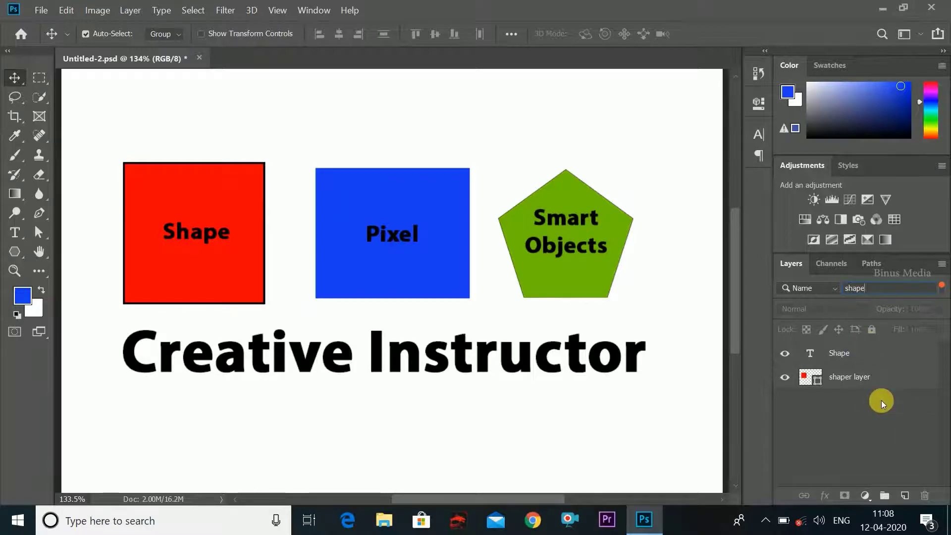
pyautogui.click(836, 288)
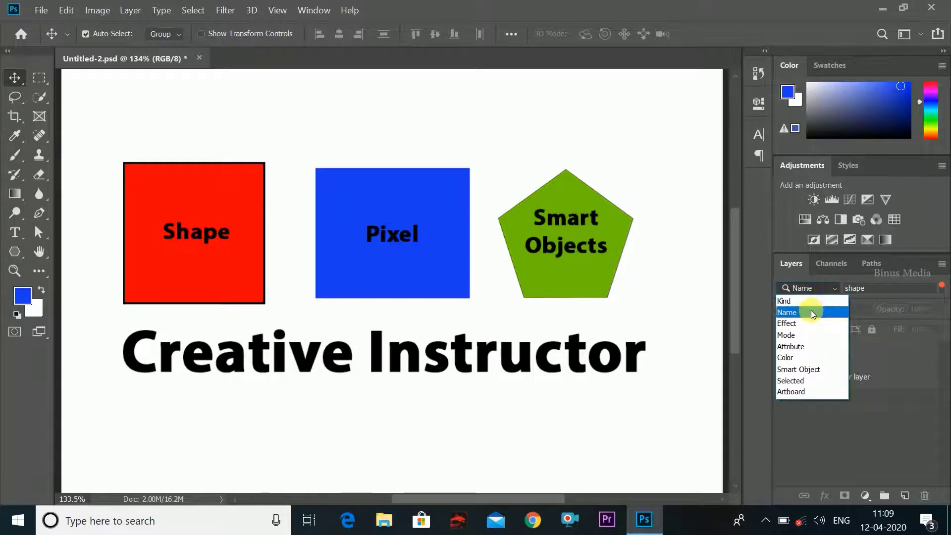
# Step: Filter the Layers list by Color to show only Red-labelled layers
pyautogui.click(810, 358)
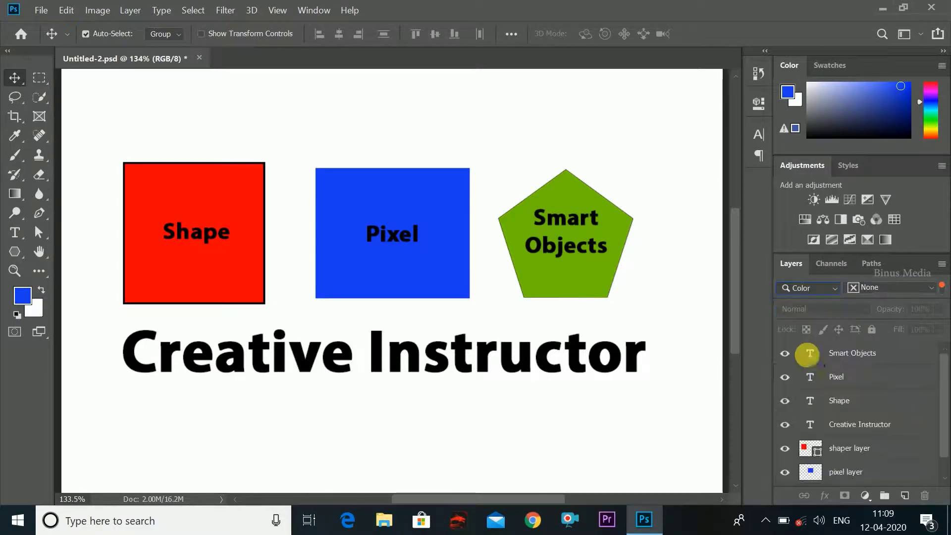
pyautogui.scroll(-1, 818, 382)
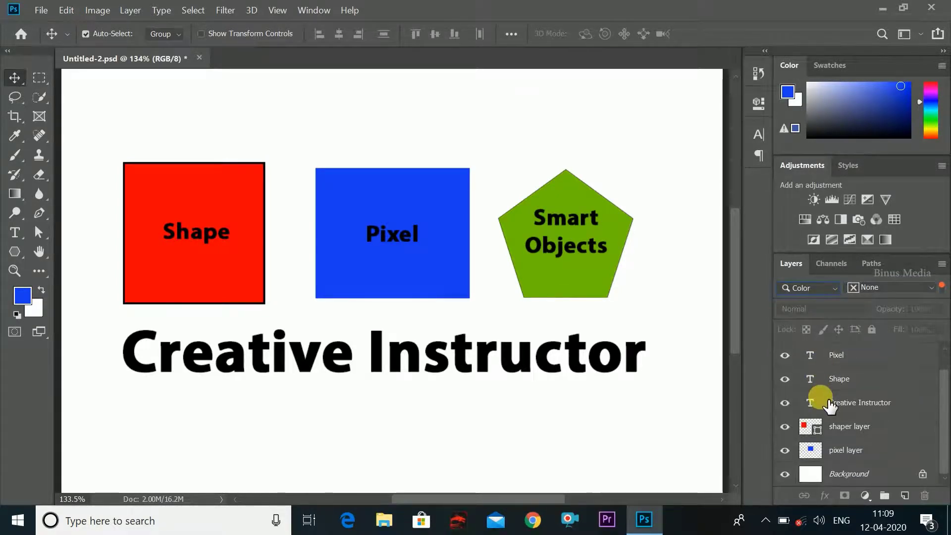
pyautogui.click(905, 295)
pyautogui.click(873, 322)
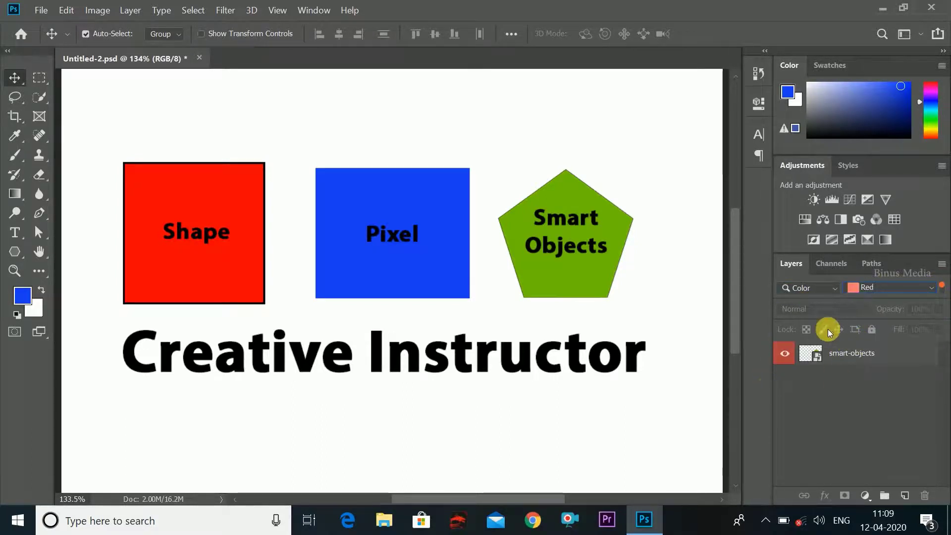
# Step: Return the filter to Kind and select the Shape and shaper layer rows
pyautogui.click(838, 288)
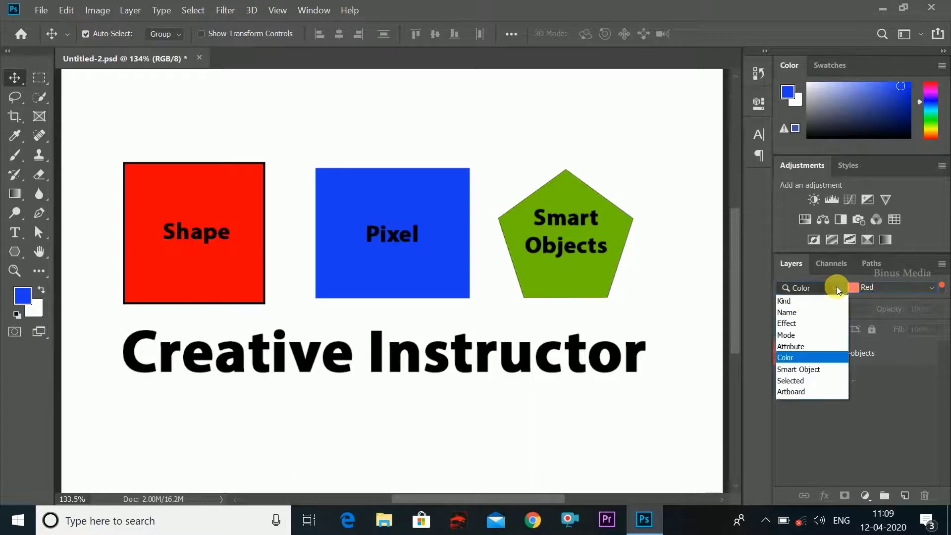
pyautogui.click(806, 302)
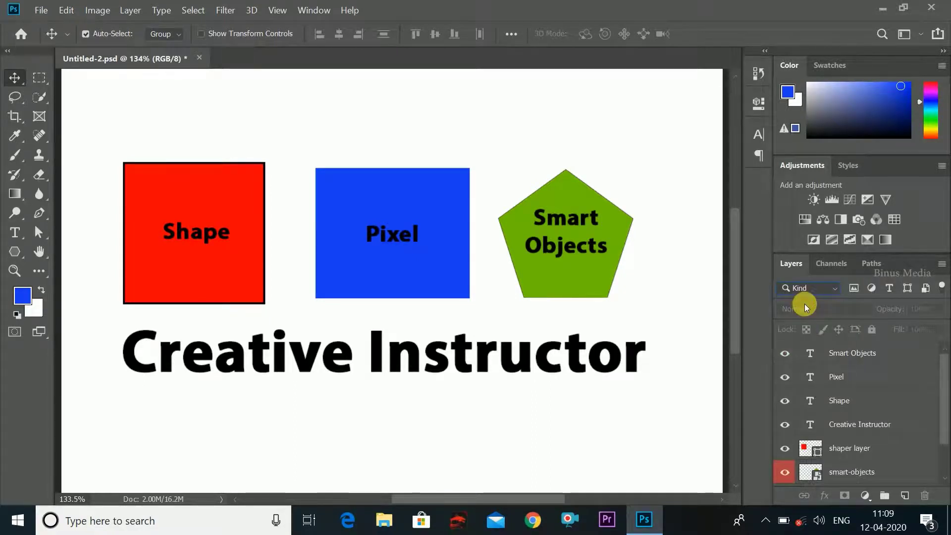
pyautogui.click(884, 400)
pyautogui.click(855, 454)
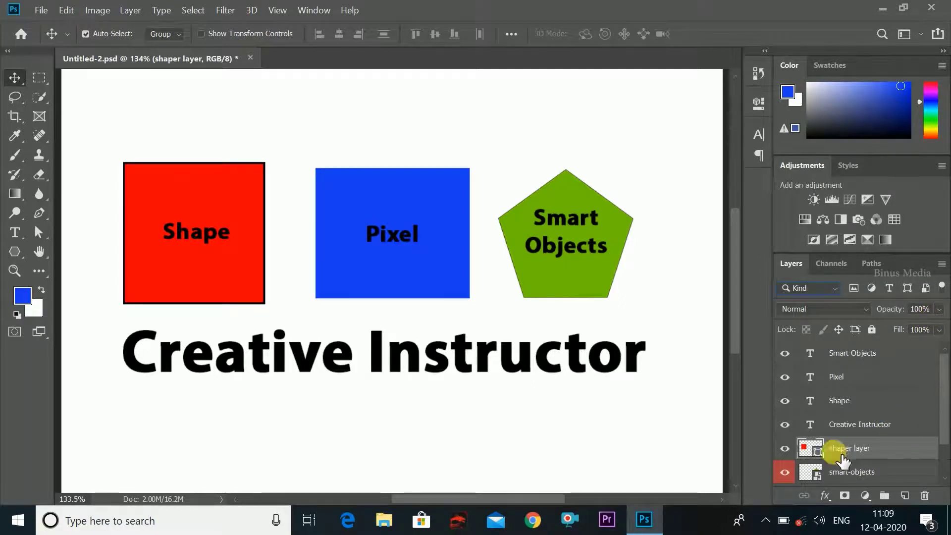
# Step: Lower, then restore the shaper layer's opacity to 100%, and select the Creative Instructor layer
pyautogui.click(940, 312)
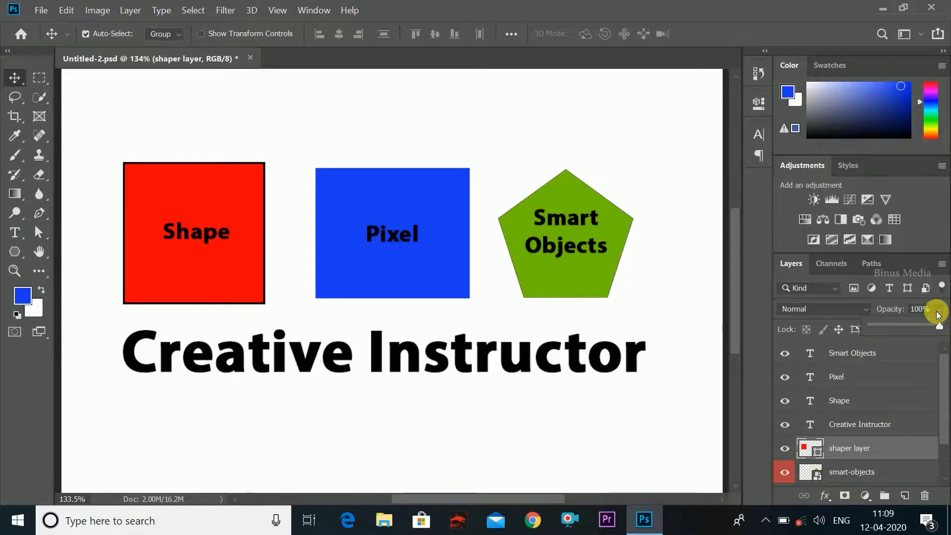
pyautogui.moveTo(938, 325); pyautogui.dragTo(905, 330)
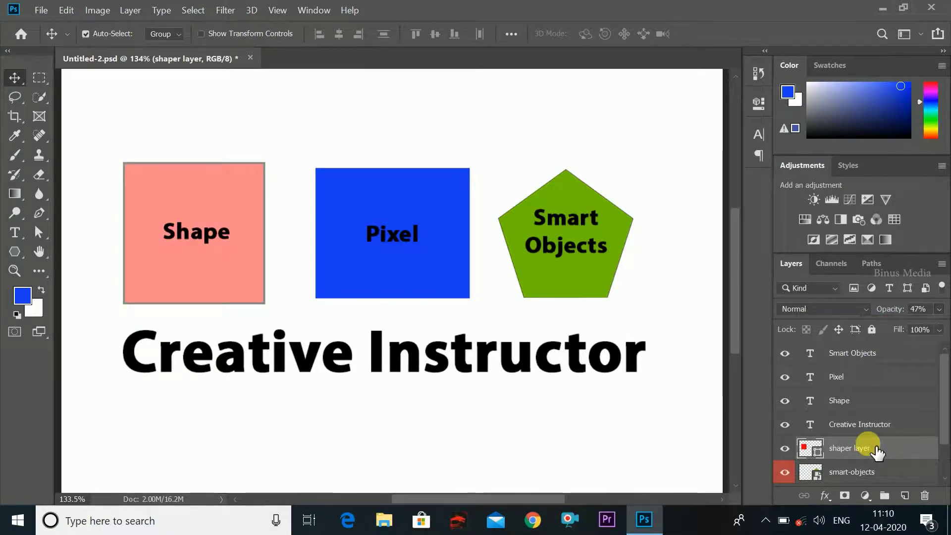
pyautogui.click(934, 313)
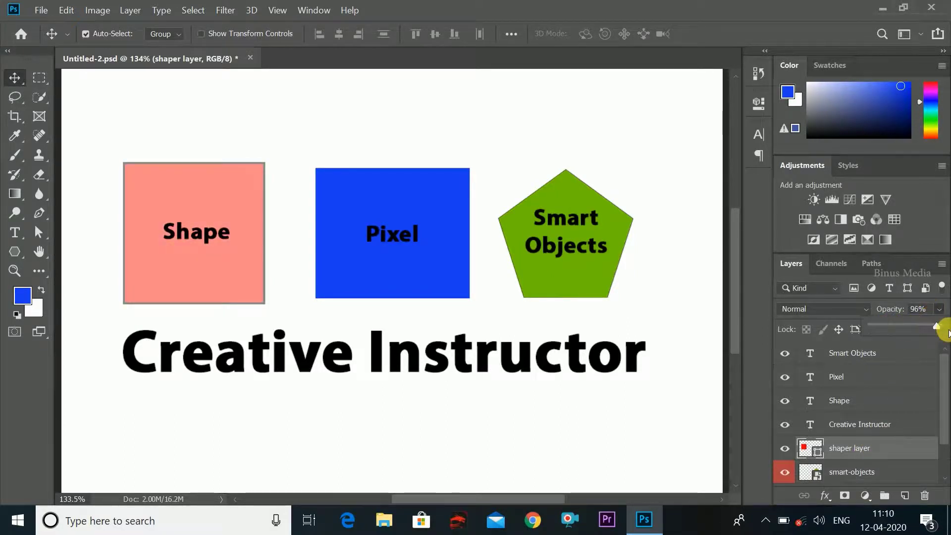
pyautogui.moveTo(947, 332); pyautogui.dragTo(950, 331)
pyautogui.click(882, 426)
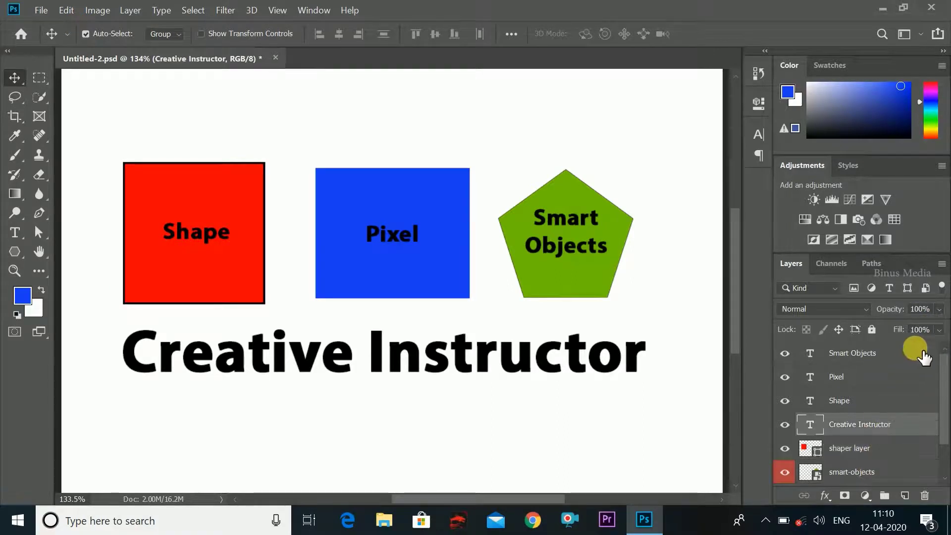
# Step: Lower Creative Instructor's fill to 80%, then set the Shape square layer's fill to 36% at 100% opacity
pyautogui.click(940, 329)
pyautogui.moveTo(940, 345)
pyautogui.mouseDown()
pyautogui.moveTo(876, 350)
pyautogui.moveTo(922, 355)
pyautogui.moveTo(882, 358)
pyautogui.moveTo(945, 353)
pyautogui.mouseUp()
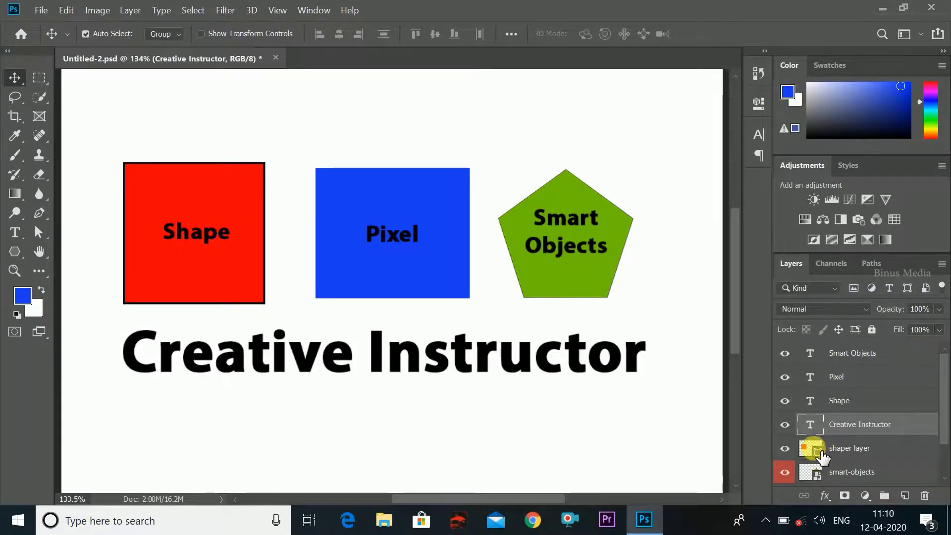
pyautogui.click(813, 448)
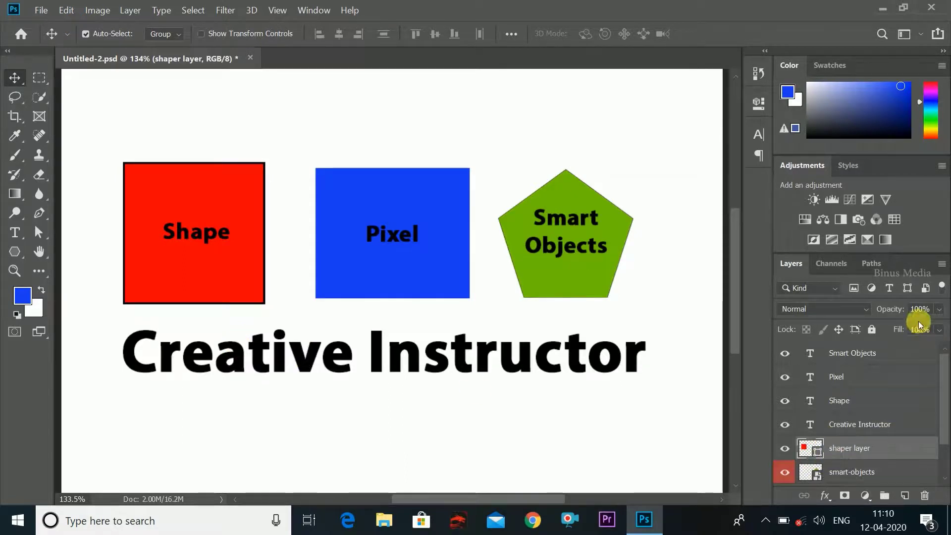
pyautogui.click(939, 308)
pyautogui.moveTo(941, 325); pyautogui.dragTo(868, 451)
pyautogui.click(938, 329)
pyautogui.moveTo(941, 346)
pyautogui.mouseDown()
pyautogui.moveTo(878, 350)
pyautogui.moveTo(942, 351)
pyautogui.mouseUp()
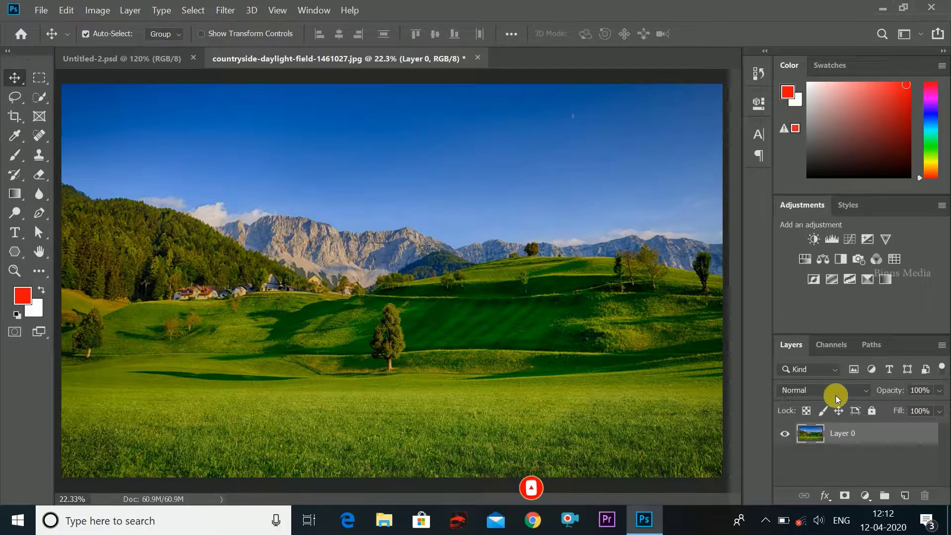
# Step: Add an empty Layer 1 above Layer 0 in the countryside photo, keeping Normal blend mode
pyautogui.click(866, 390)
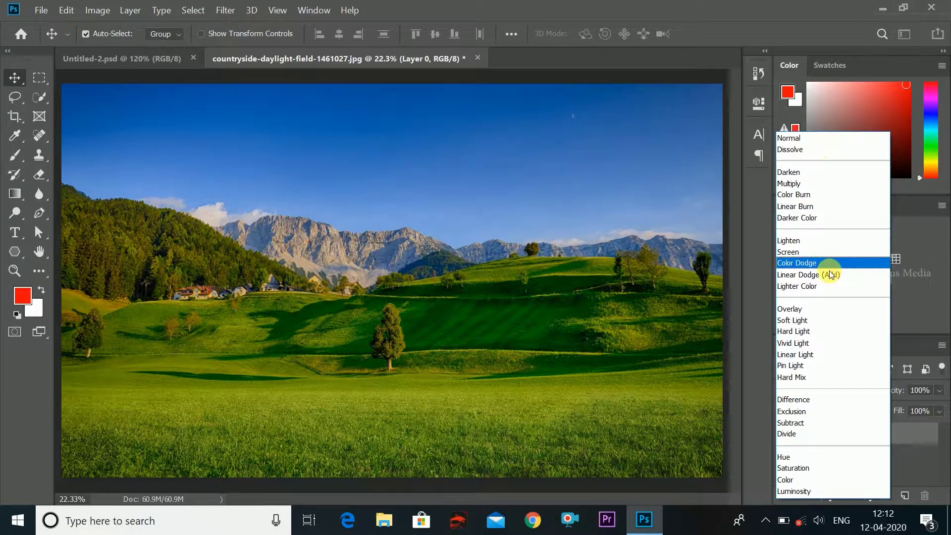
pyautogui.click(899, 428)
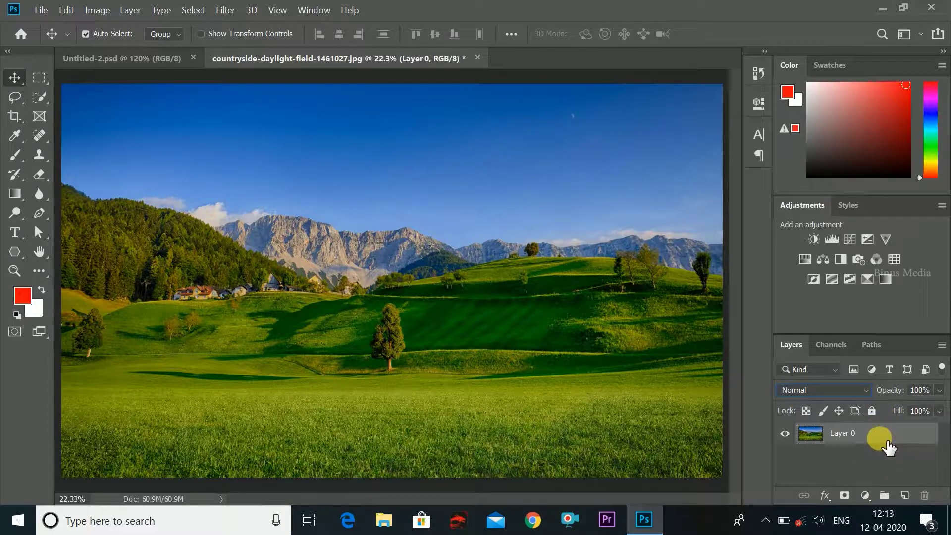
pyautogui.click(906, 496)
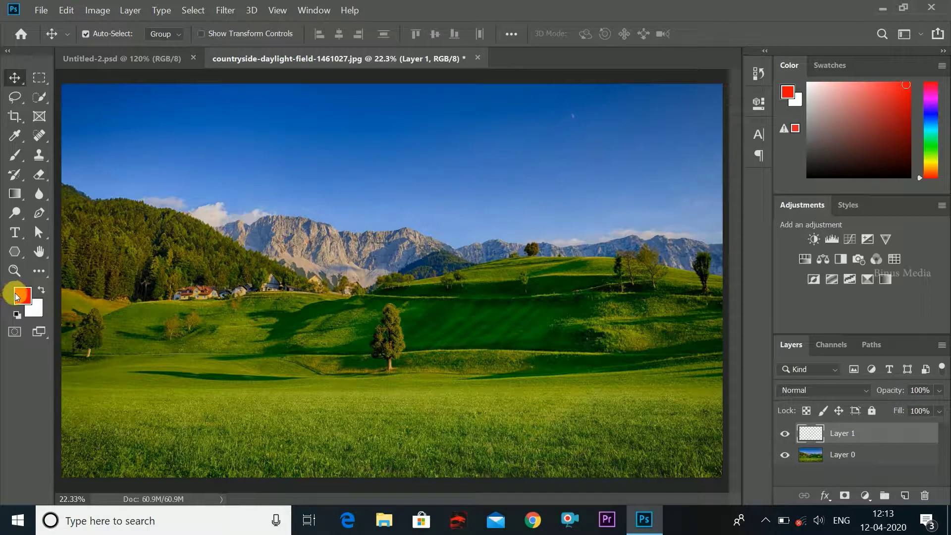
# Step: Fill Layer 1 with the red foreground colour using Edit > Fill
pyautogui.click(66, 10)
pyautogui.click(103, 221)
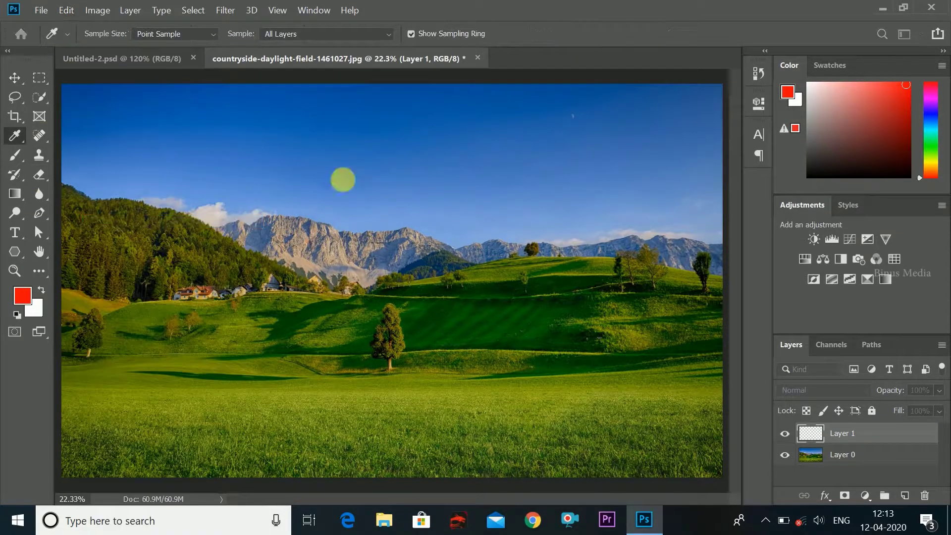
pyautogui.click(564, 123)
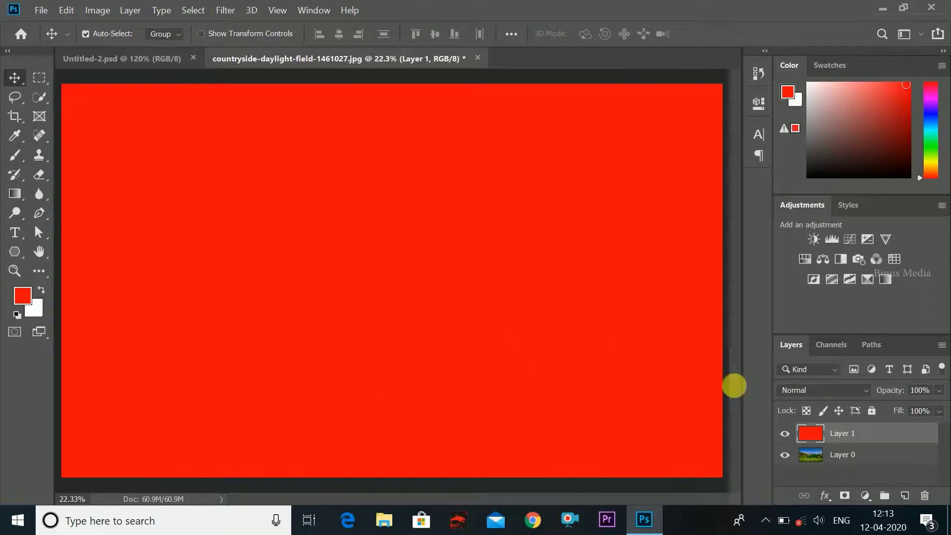
# Step: Set the red layer's blend mode to Overlay and its opacity to 68%
pyautogui.click(866, 390)
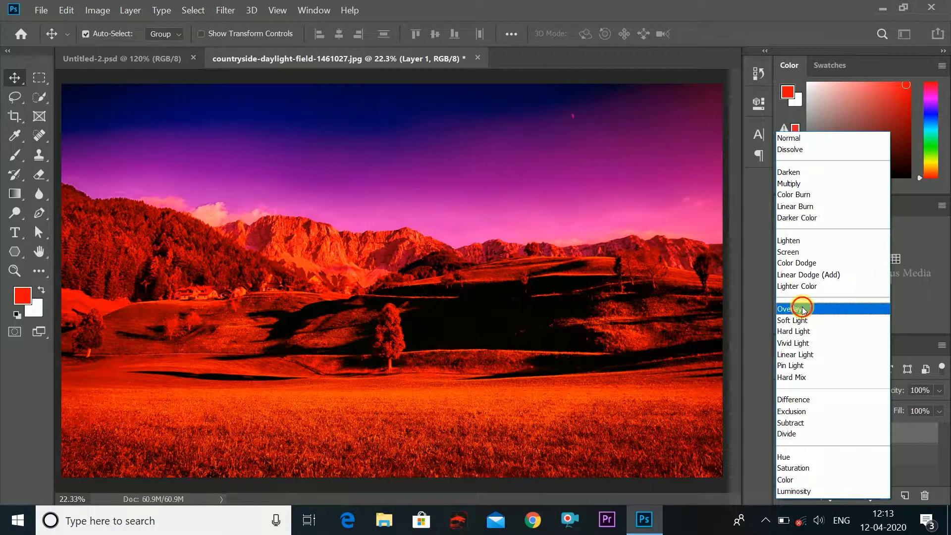
pyautogui.click(802, 308)
pyautogui.click(940, 391)
pyautogui.moveTo(940, 411)
pyautogui.mouseDown()
pyautogui.moveTo(889, 417)
pyautogui.moveTo(923, 408)
pyautogui.mouseUp()
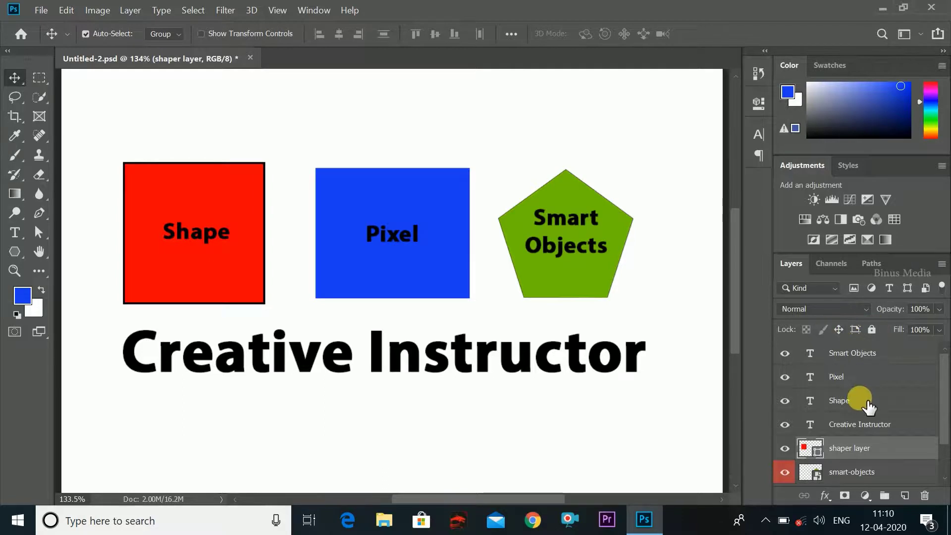
# Step: Paint a trial blue brush stroke across the Creative Instructor text
pyautogui.click(850, 424)
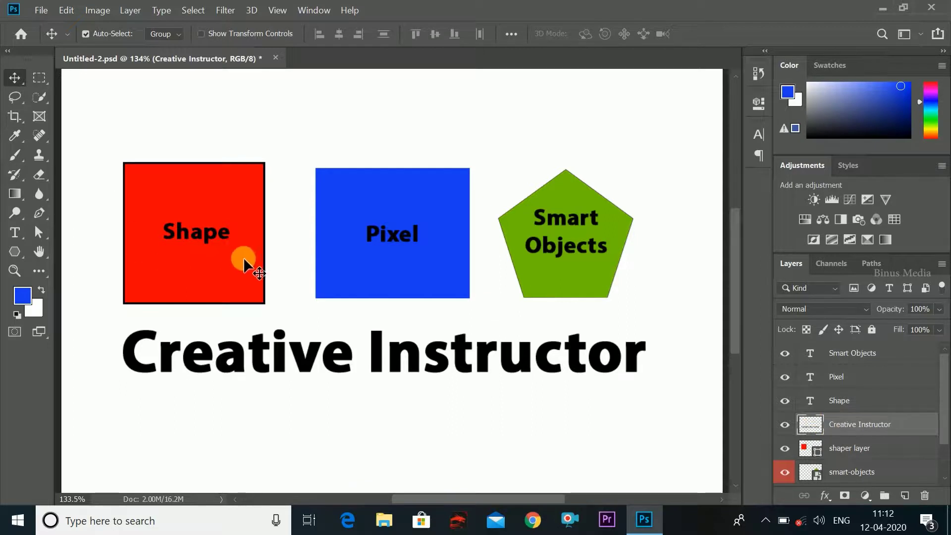
pyautogui.click(17, 155)
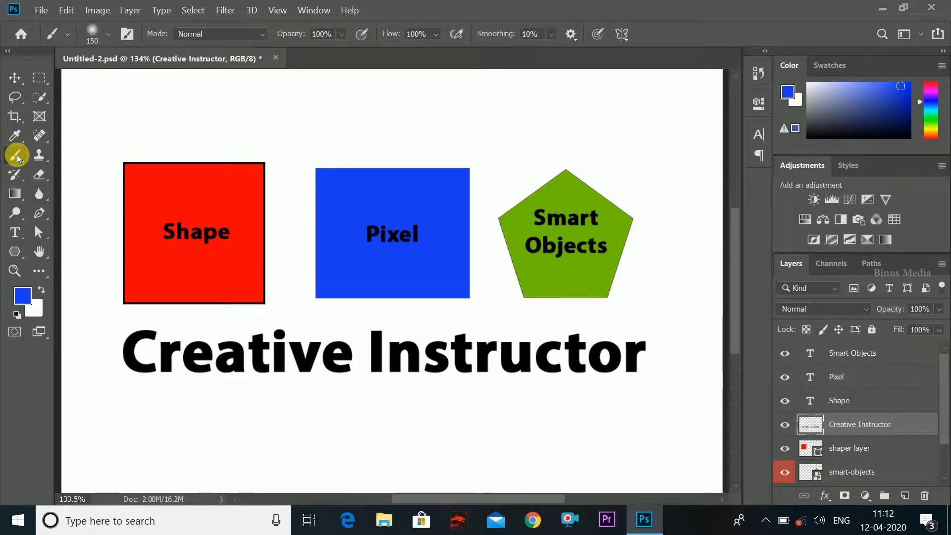
pyautogui.moveTo(123, 371)
pyautogui.mouseDown()
pyautogui.moveTo(323, 361)
pyautogui.moveTo(164, 352)
pyautogui.moveTo(126, 361)
pyautogui.moveTo(416, 366)
pyautogui.moveTo(290, 363)
pyautogui.moveTo(463, 350)
pyautogui.moveTo(321, 344)
pyautogui.moveTo(531, 358)
pyautogui.moveTo(389, 363)
pyautogui.moveTo(240, 385)
pyautogui.moveTo(136, 382)
pyautogui.moveTo(149, 322)
pyautogui.moveTo(459, 355)
pyautogui.moveTo(473, 369)
pyautogui.moveTo(467, 392)
pyautogui.mouseUp()
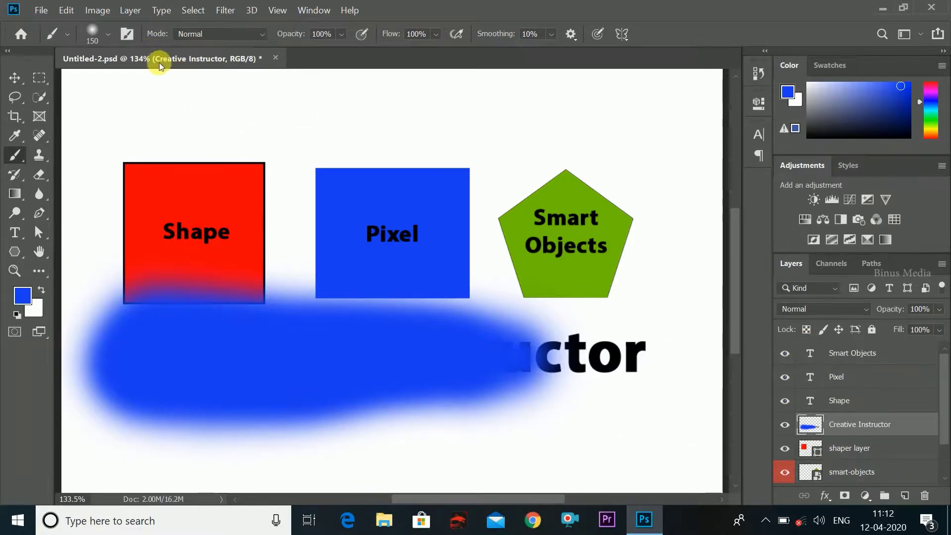
# Step: Undo the blue stroke with Edit > Undo Brush Tool and Ctrl+Z
pyautogui.click(66, 10)
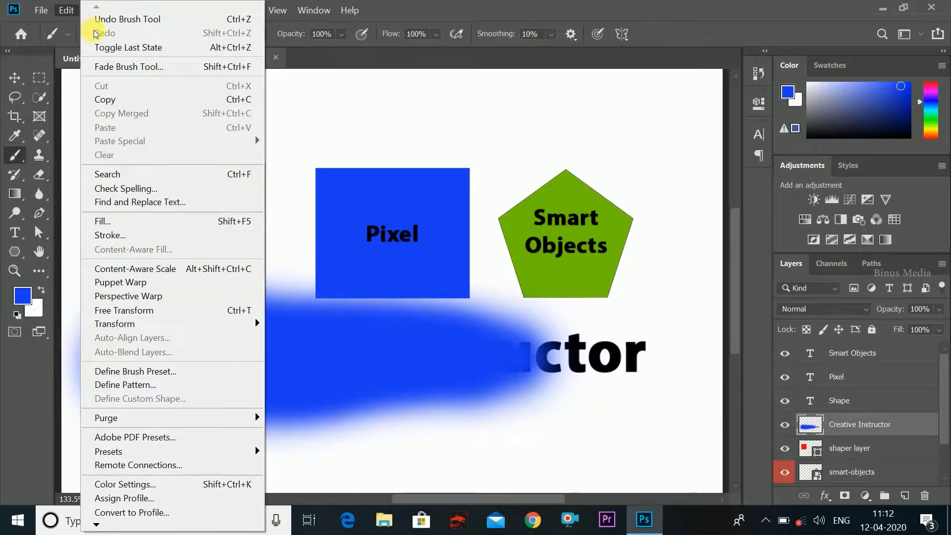
pyautogui.click(119, 21)
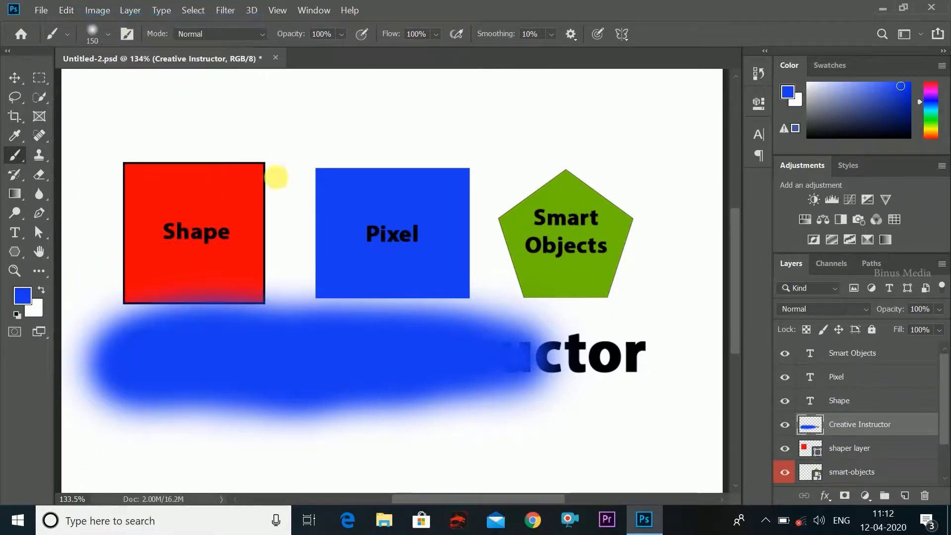
pyautogui.hotkey('ctrl', 'z')
pyautogui.hotkey('ctrl', 'z')
pyautogui.hotkey('ctrl', 'z')
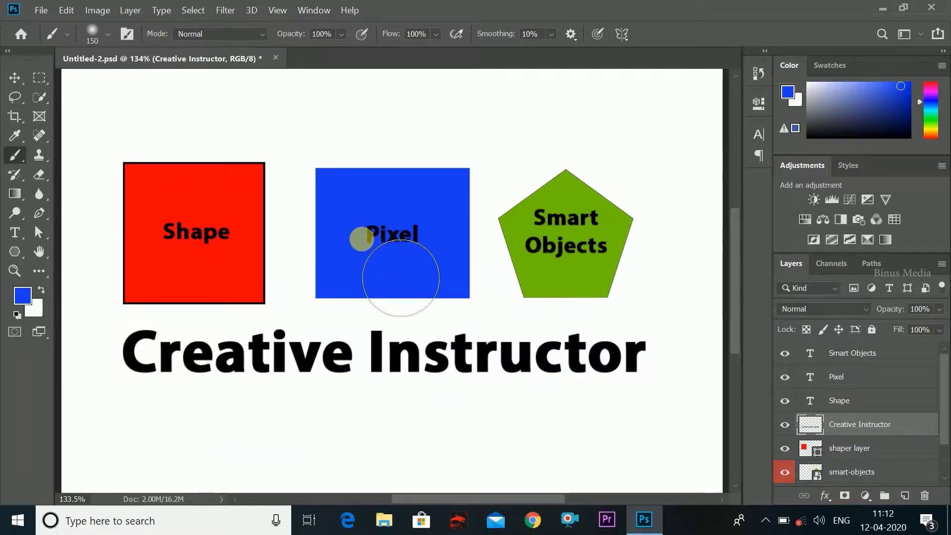
# Step: Lock transparent pixels on Creative Instructor, brush its letters blue, then release the lock
pyautogui.click(806, 329)
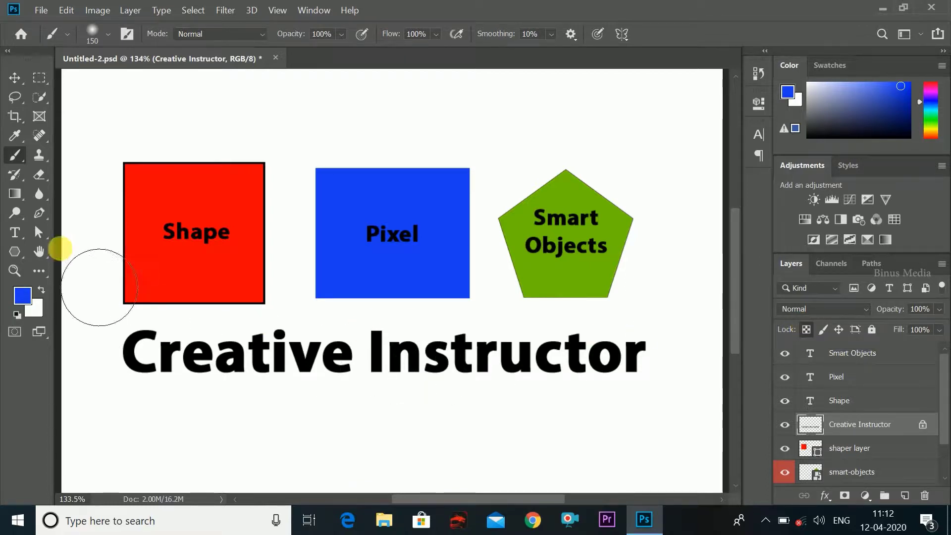
pyautogui.moveTo(134, 361)
pyautogui.mouseDown()
pyautogui.moveTo(340, 394)
pyautogui.moveTo(396, 379)
pyautogui.mouseUp()
pyautogui.moveTo(161, 388)
pyautogui.mouseDown()
pyautogui.moveTo(340, 383)
pyautogui.moveTo(192, 393)
pyautogui.moveTo(429, 414)
pyautogui.moveTo(270, 393)
pyautogui.moveTo(615, 404)
pyautogui.moveTo(321, 411)
pyautogui.moveTo(652, 393)
pyautogui.moveTo(311, 402)
pyautogui.moveTo(709, 391)
pyautogui.moveTo(361, 402)
pyautogui.moveTo(565, 397)
pyautogui.mouseUp()
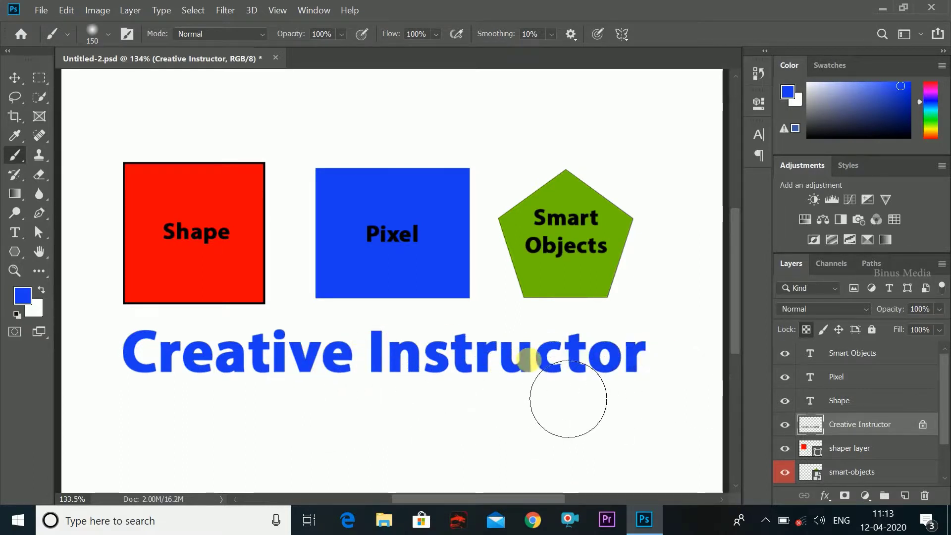
pyautogui.click(807, 331)
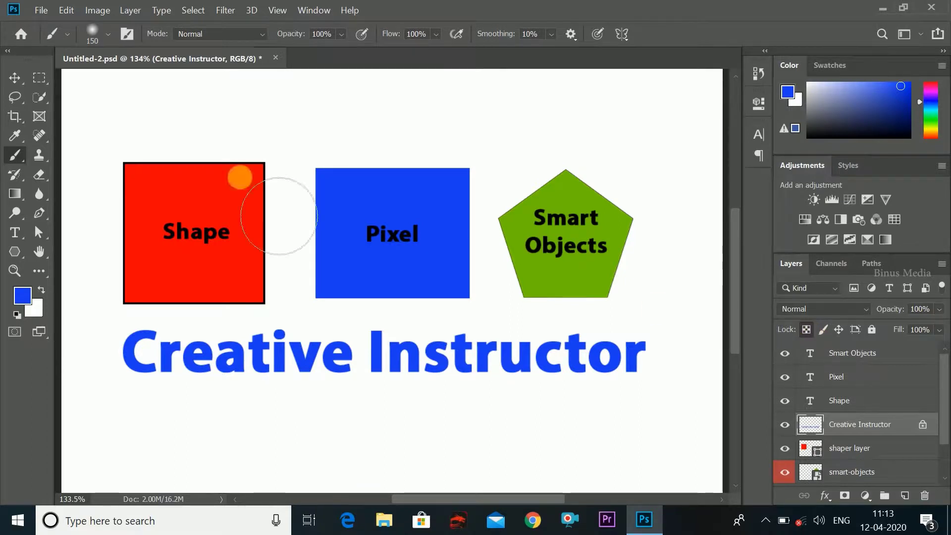
pyautogui.click(15, 78)
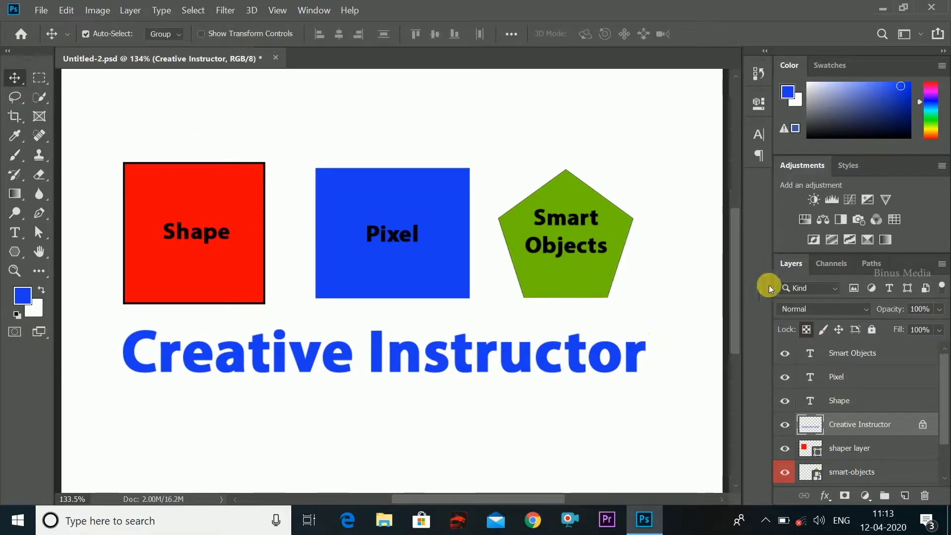
# Step: Nudge the blue Creative Instructor text, then trial-delete its left part and undo the erase
pyautogui.moveTo(550, 341); pyautogui.dragTo(523, 357)
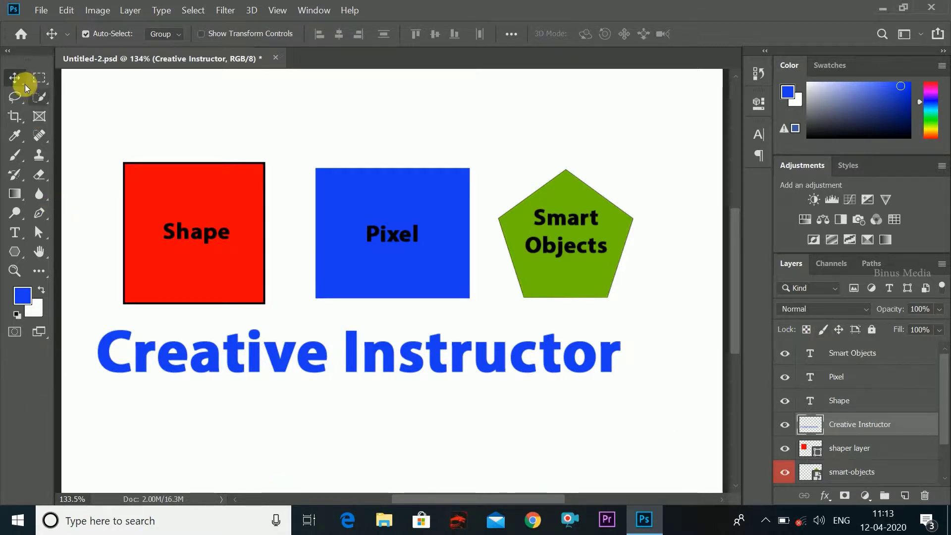
pyautogui.moveTo(237, 358); pyautogui.dragTo(251, 356)
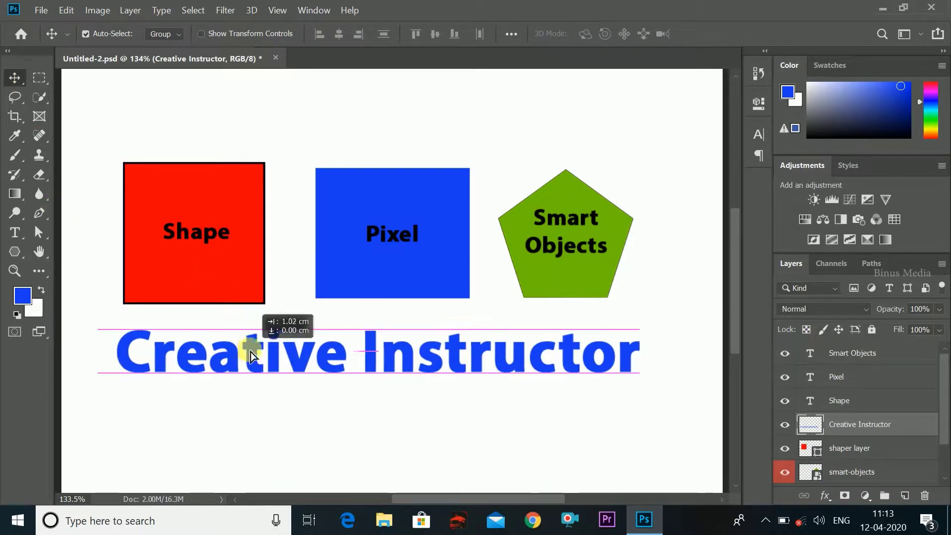
pyautogui.click(39, 77)
pyautogui.moveTo(94, 295); pyautogui.dragTo(310, 457)
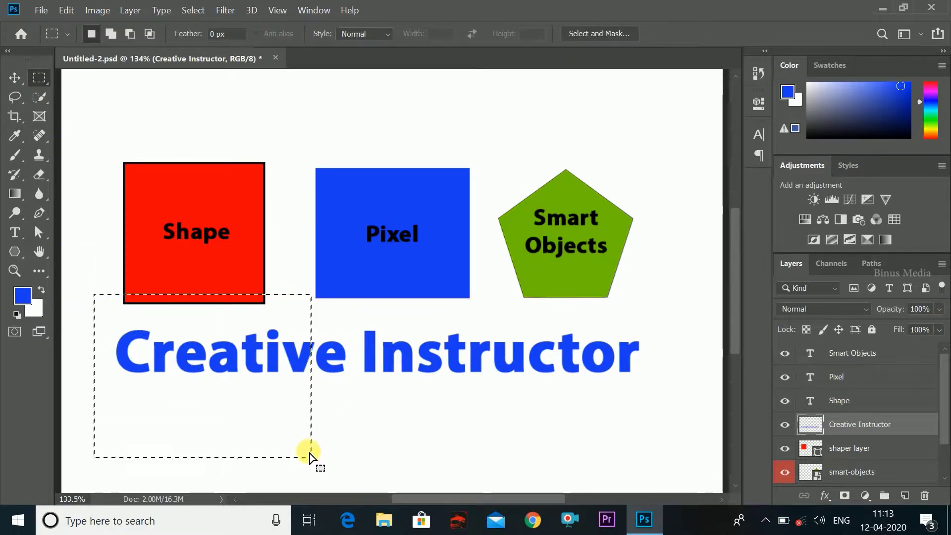
pyautogui.press('Delete')
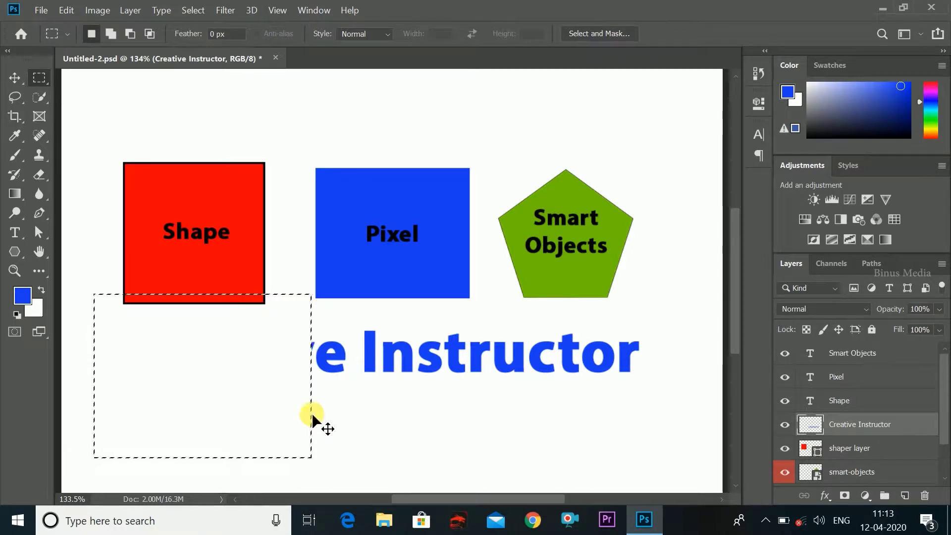
pyautogui.hotkey('ctrl', 'z')
pyautogui.hotkey('ctrl', 'd')
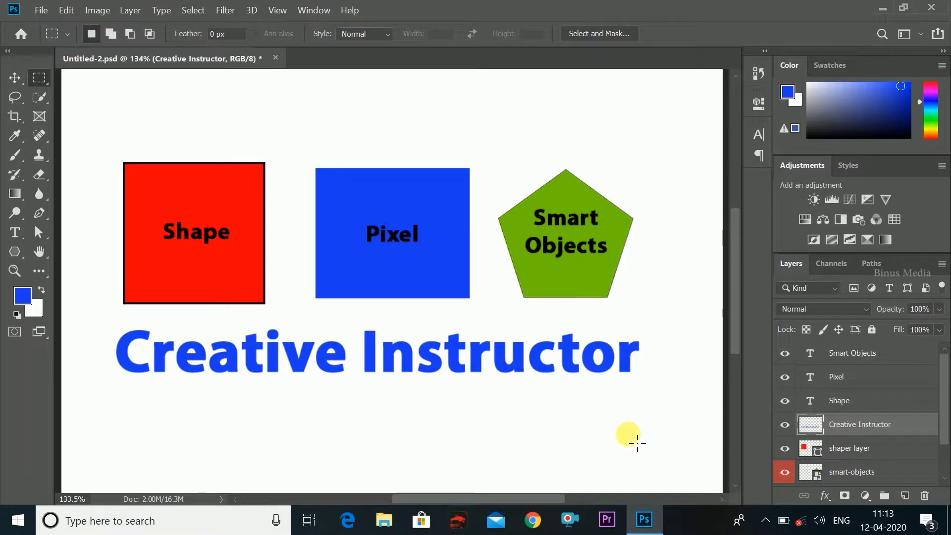
# Step: Lock image pixels on Creative Instructor and try a marquee over its left part
pyautogui.click(822, 331)
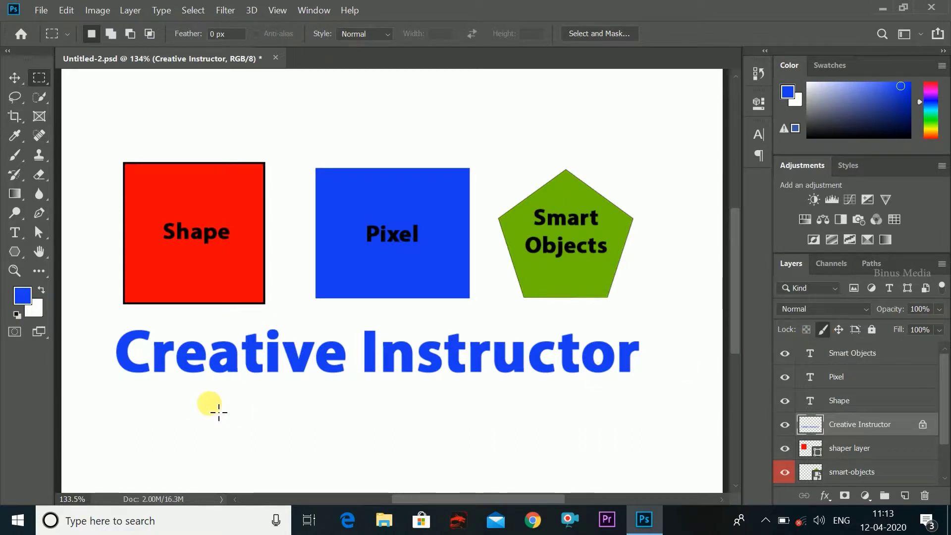
pyautogui.moveTo(93, 288); pyautogui.dragTo(392, 479)
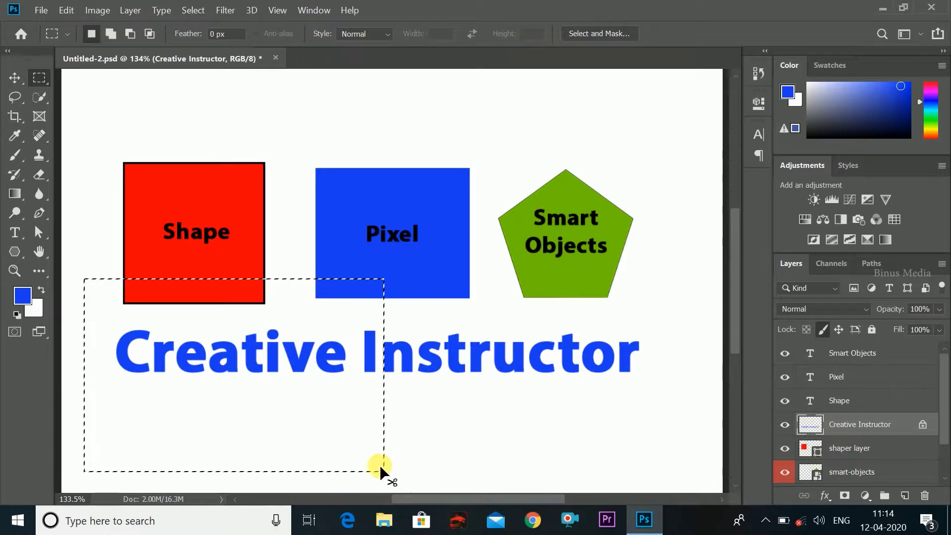
pyautogui.hotkey('ctrl', 'd')
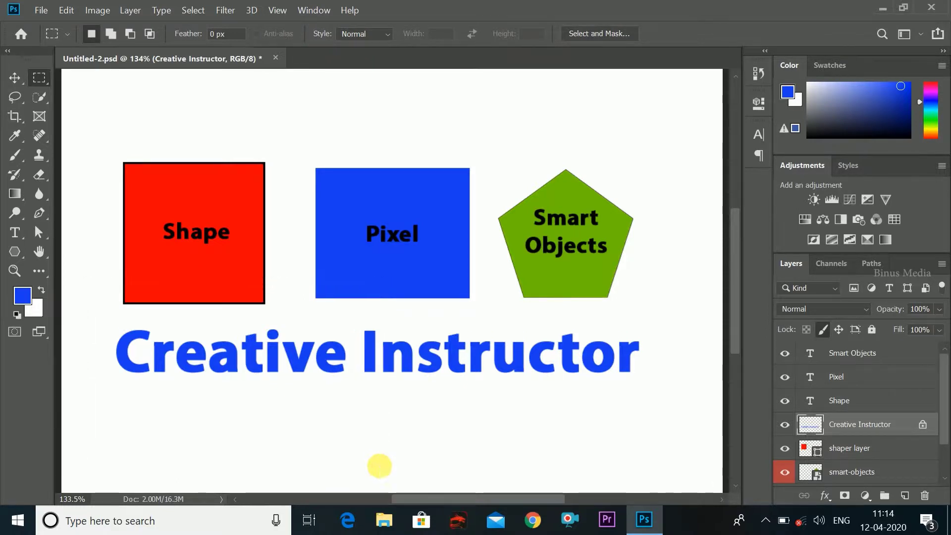
# Step: Move the Creative Instructor text lower right, then switch its lock to Lock position
pyautogui.click(15, 77)
pyautogui.moveTo(255, 357); pyautogui.dragTo(232, 378)
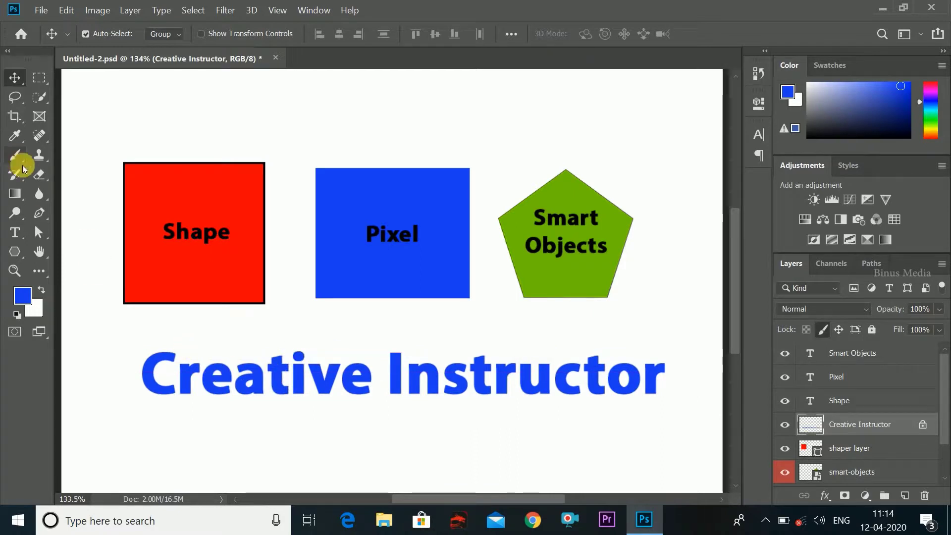
pyautogui.click(839, 330)
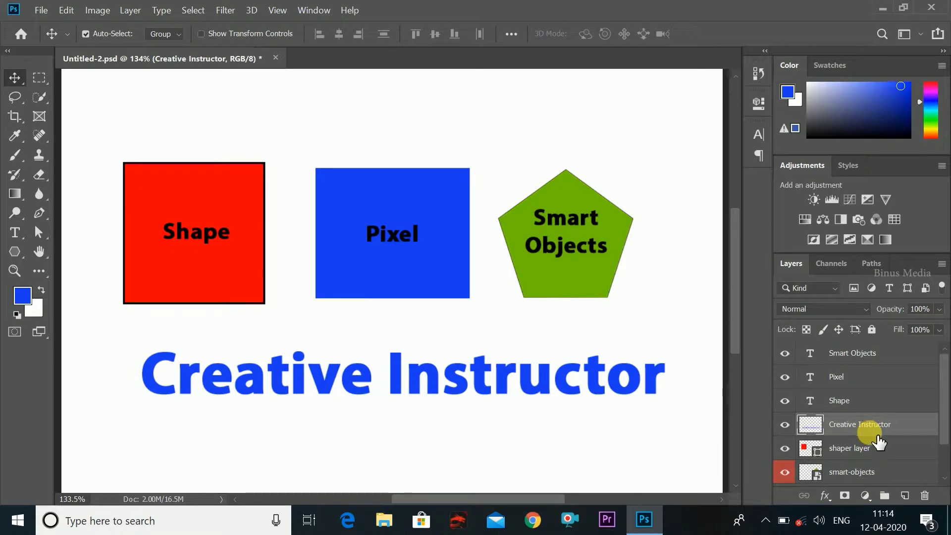
pyautogui.click(837, 331)
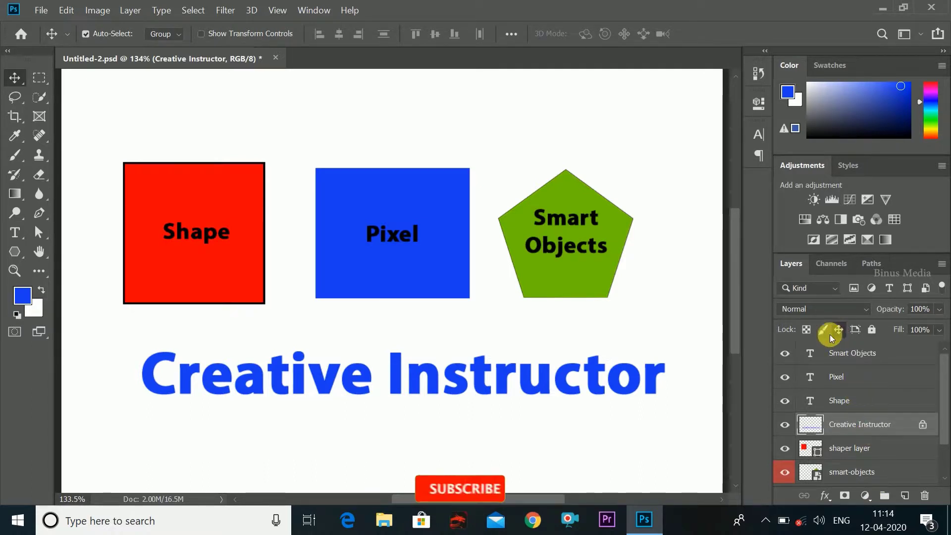
# Step: Marquee the 'Cre' letters of Creative and delete those pixels
pyautogui.click(516, 398)
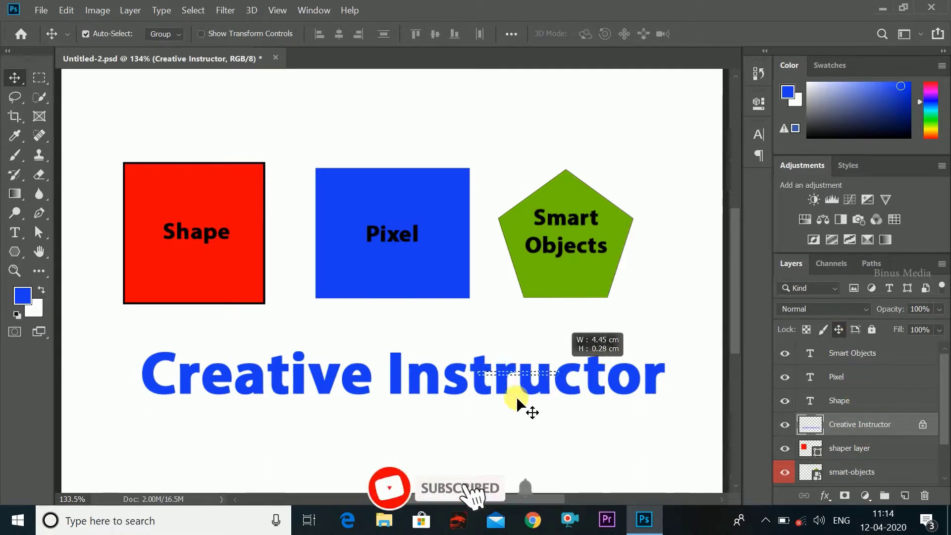
pyautogui.click(35, 78)
pyautogui.moveTo(135, 343); pyautogui.dragTo(234, 436)
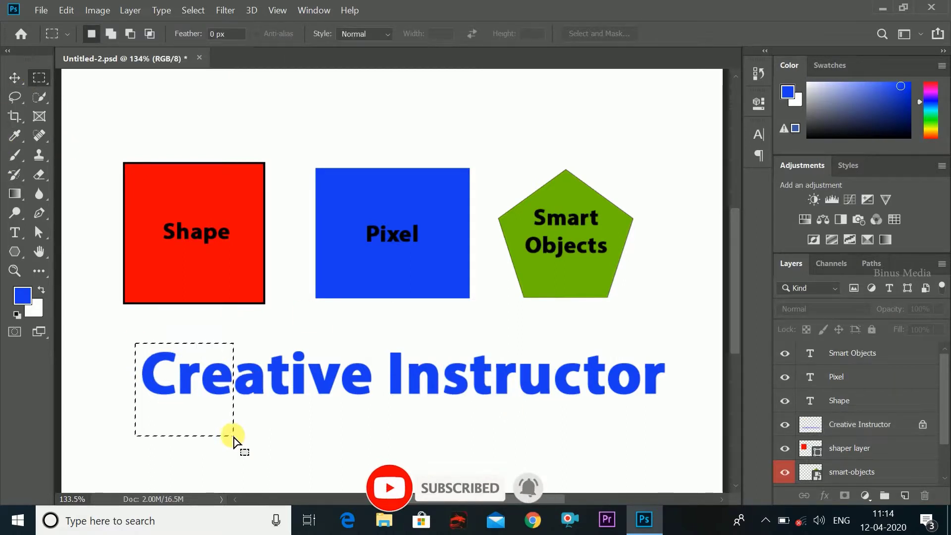
pyautogui.click(872, 425)
pyautogui.press('Delete')
# Step: Fill a selection left of 'ative' with the blue foreground colour
pyautogui.click(157, 348)
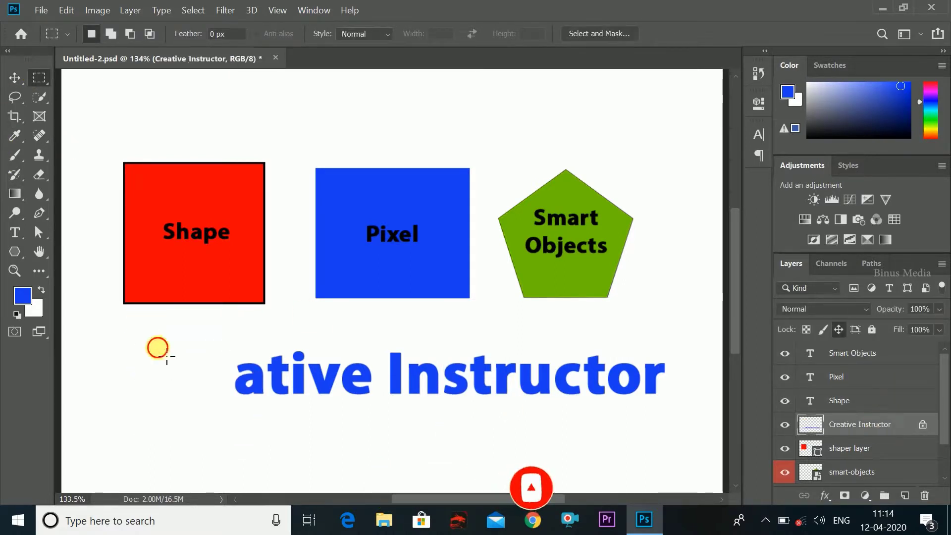
pyautogui.moveTo(147, 329); pyautogui.dragTo(237, 448)
pyautogui.hotkey('alt', 'BackSpace')
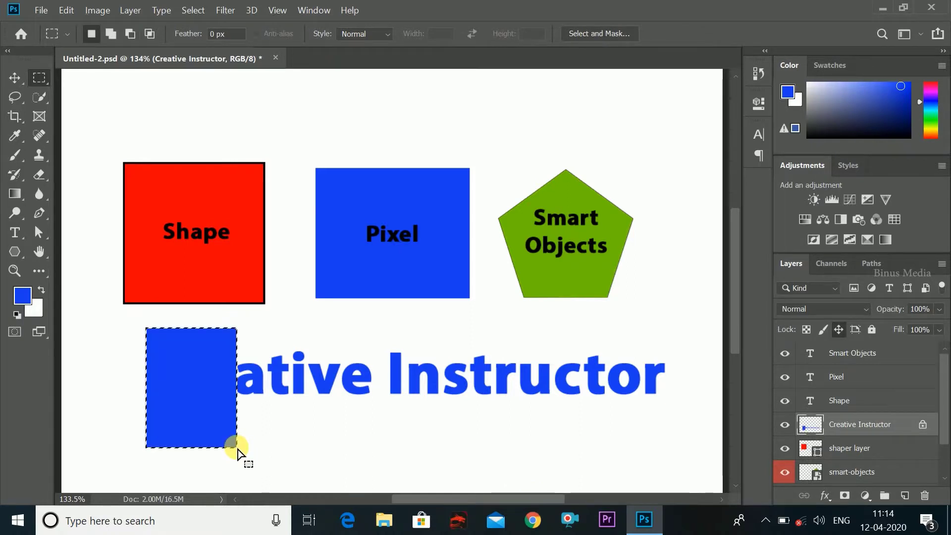
pyautogui.click(288, 408)
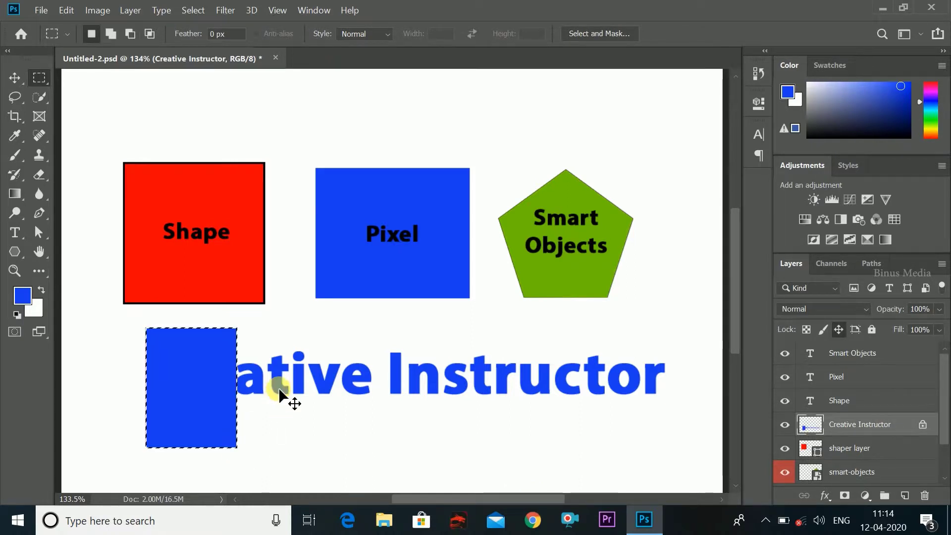
# Step: Undo the fill and deletion to restore 'Cre', then remove the position lock
pyautogui.hotkey('ctrl', 'z')
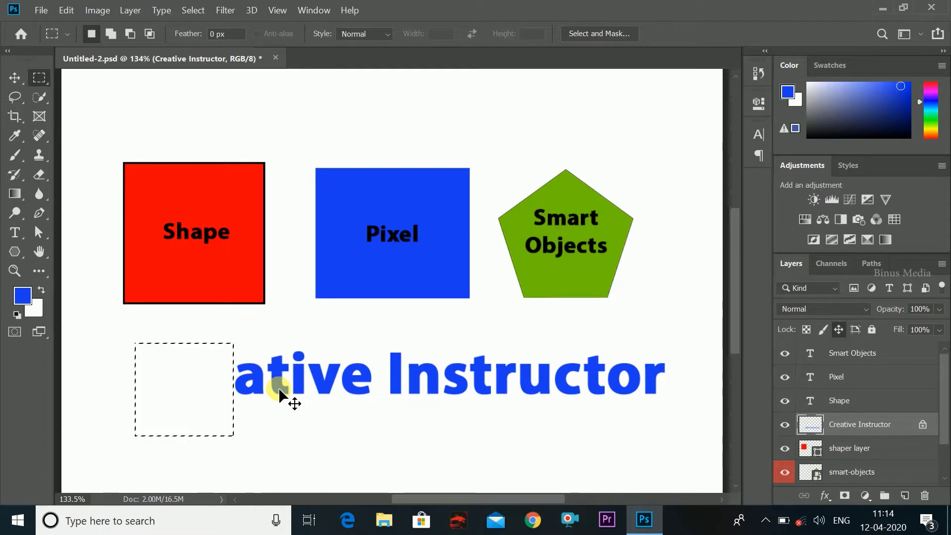
pyautogui.hotkey('ctrl', 'z')
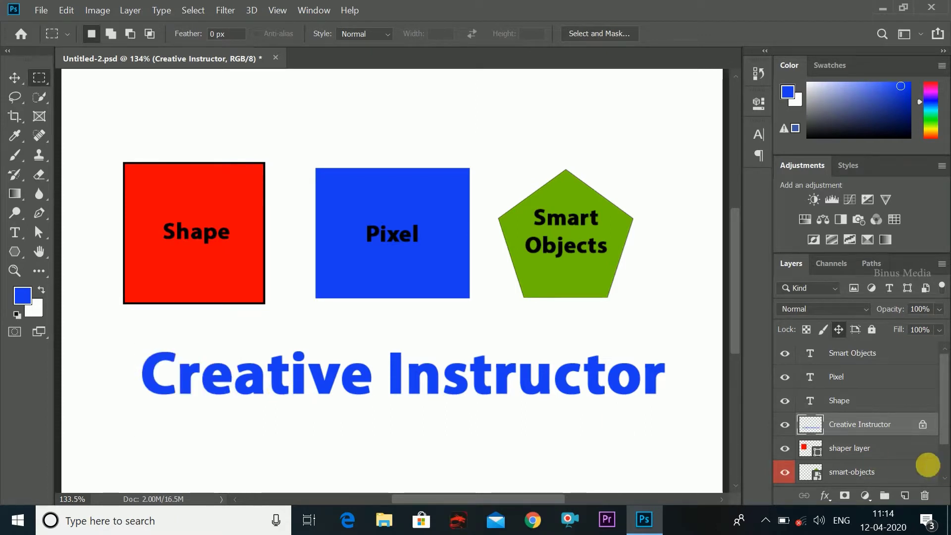
pyautogui.click(841, 331)
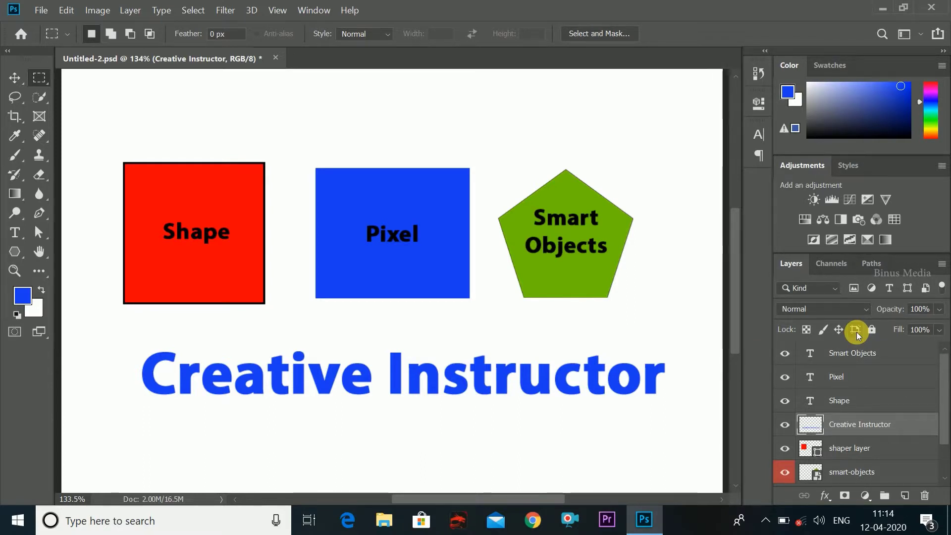
pyautogui.click(15, 78)
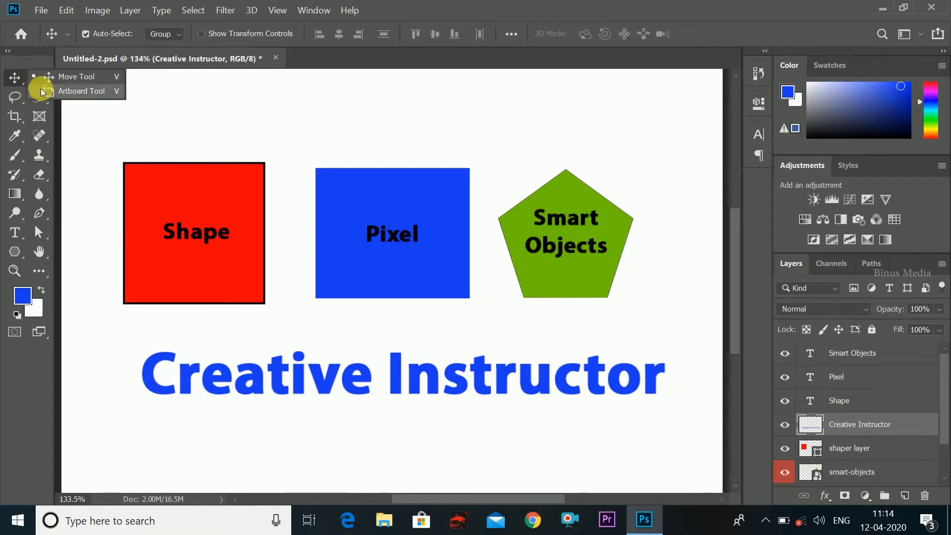
# Step: Draw a trial artboard around the shapes with the Artboard Tool, then undo it
pyautogui.click(55, 92)
pyautogui.moveTo(123, 127); pyautogui.dragTo(493, 448)
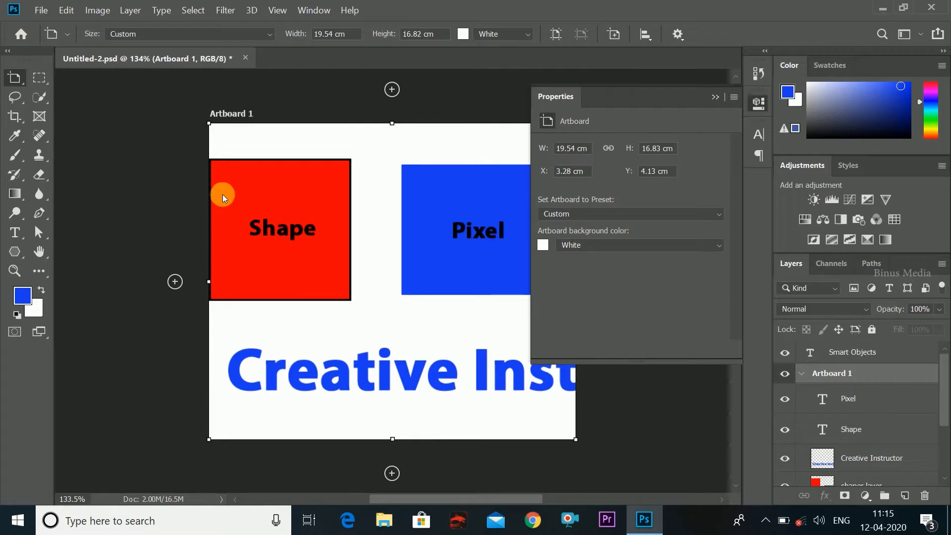
pyautogui.hotkey('ctrl', 'z')
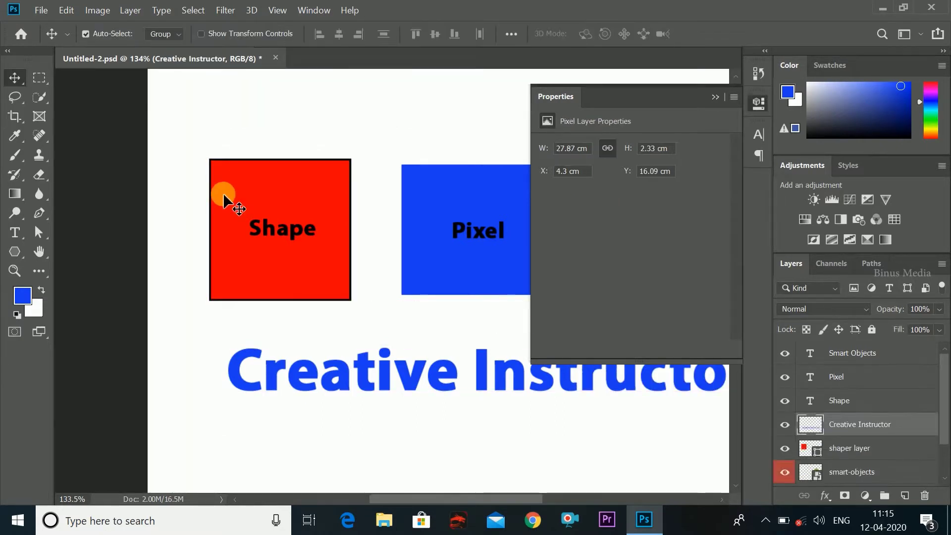
# Step: Enable Prevent auto-nesting on Creative Instructor and draw Artboard 1 around the shapes
pyautogui.click(856, 329)
pyautogui.click(15, 75)
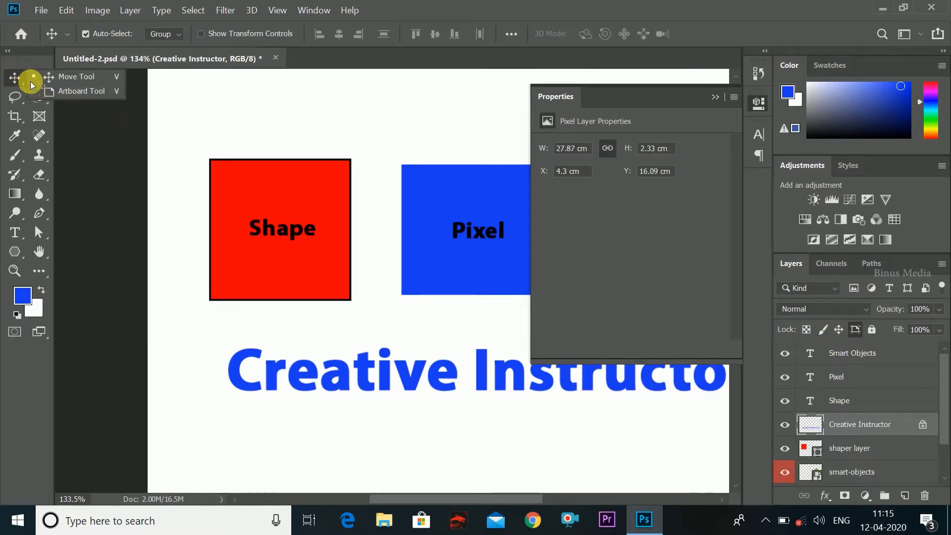
pyautogui.click(74, 90)
pyautogui.moveTo(195, 153); pyautogui.dragTo(470, 446)
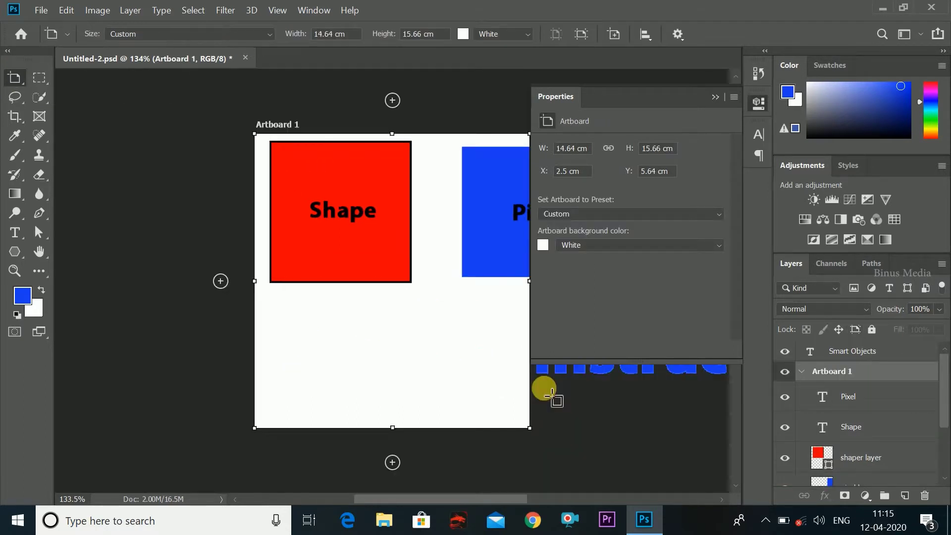
# Step: Move the Creative Instructor text down outside the artboard, undoing and redoing the move
pyautogui.click(15, 76)
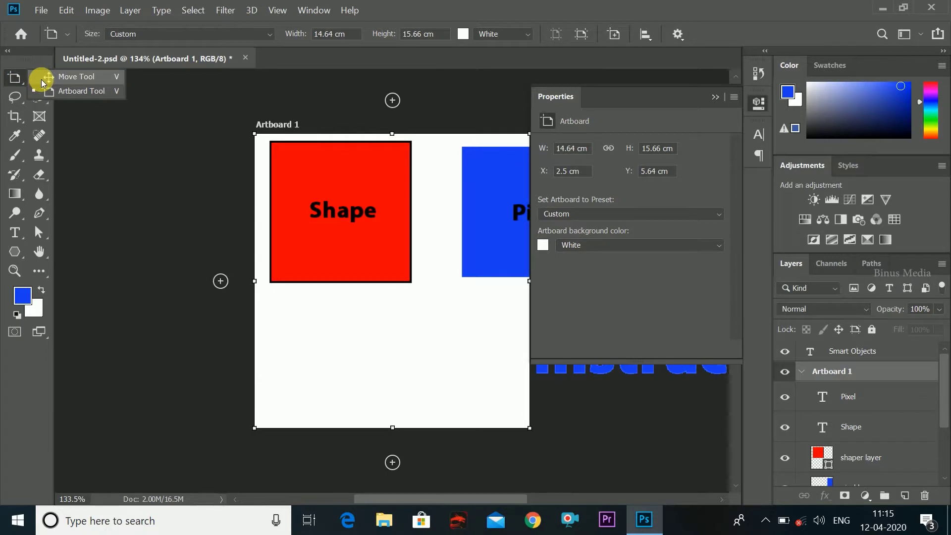
pyautogui.click(75, 76)
pyautogui.moveTo(631, 363); pyautogui.dragTo(622, 401)
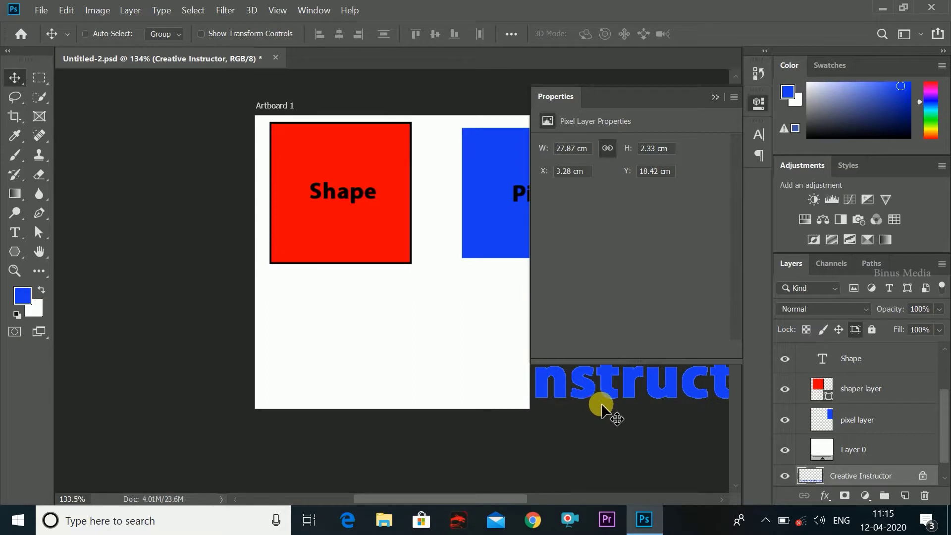
pyautogui.hotkey('ctrl', 'z')
pyautogui.click(854, 329)
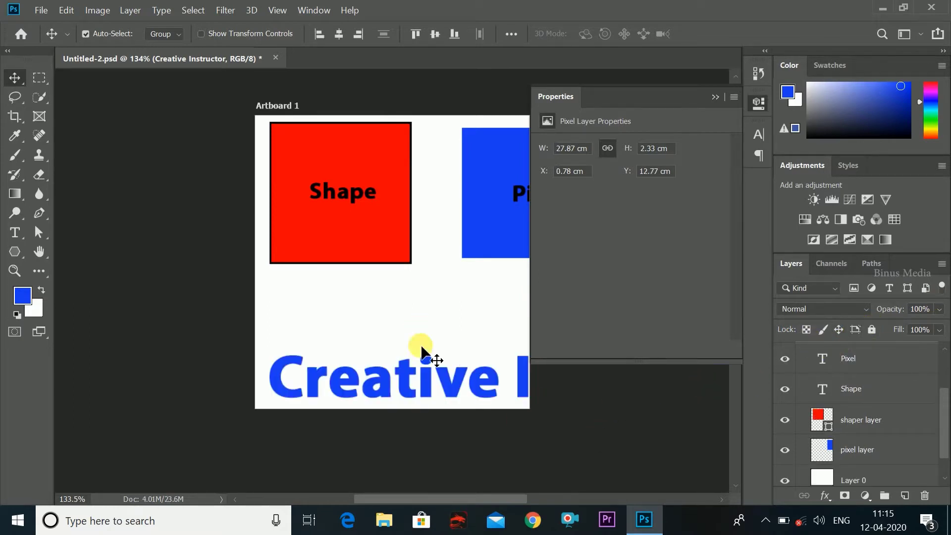
pyautogui.hotkey('ctrl', 'shift', 'z')
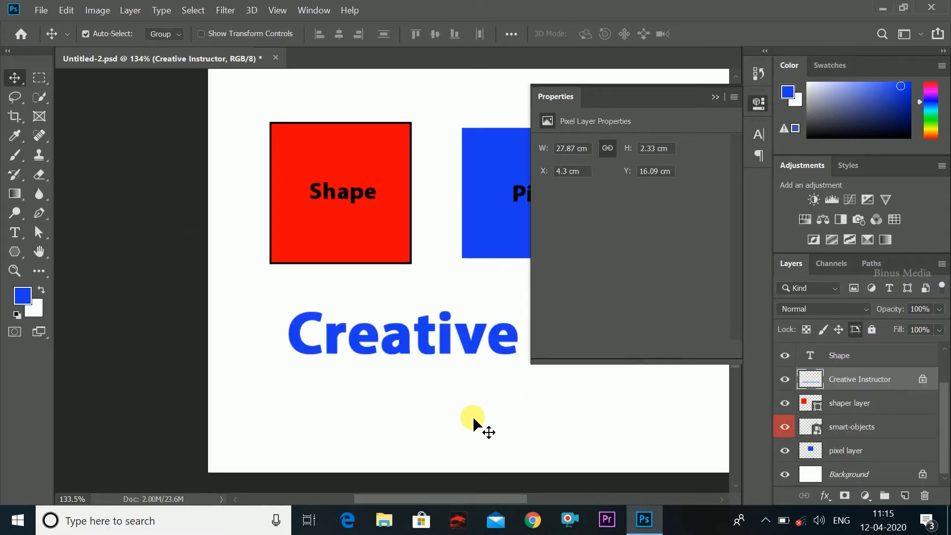
pyautogui.moveTo(473, 416); pyautogui.dragTo(329, 456)
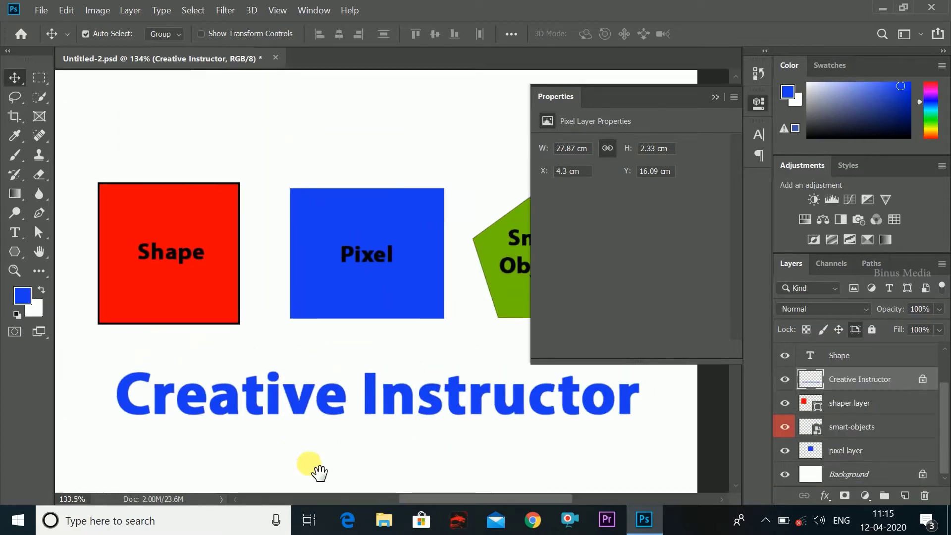
# Step: Remove the auto-nesting lock and apply Lock all to Creative Instructor
pyautogui.click(855, 329)
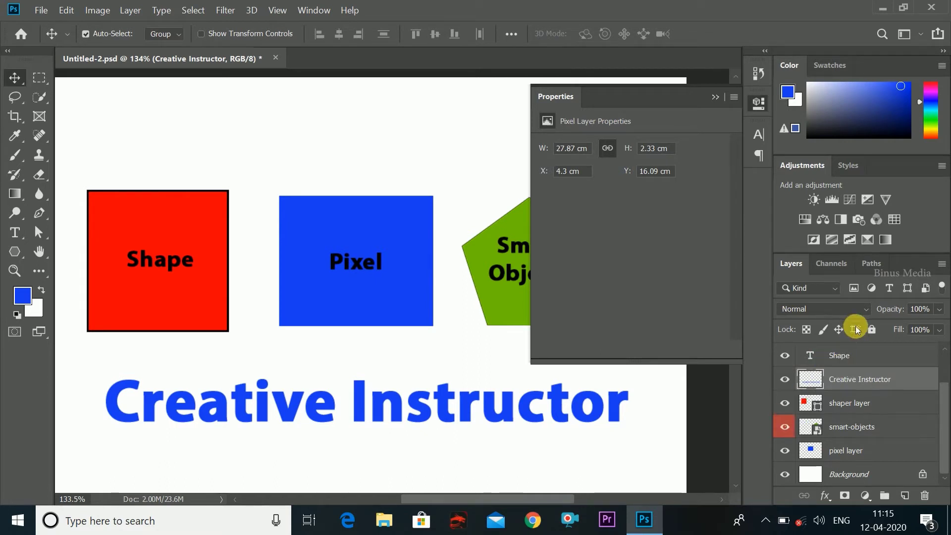
pyautogui.click(872, 328)
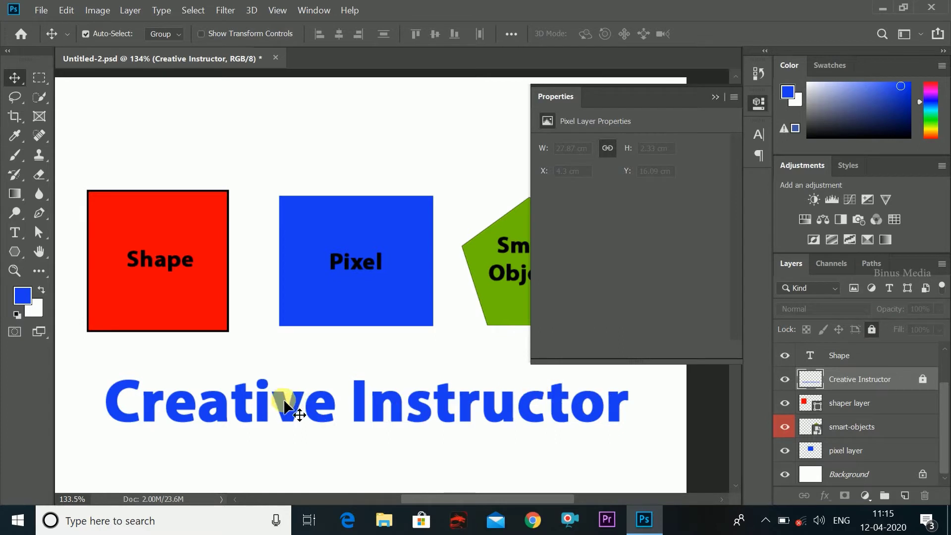
pyautogui.click(278, 382)
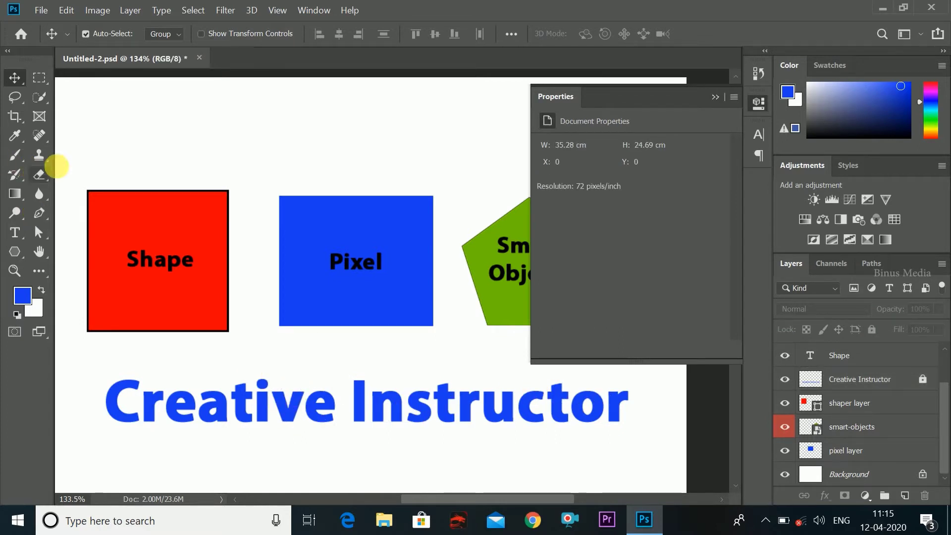
pyautogui.click(39, 78)
pyautogui.moveTo(108, 369); pyautogui.dragTo(186, 444)
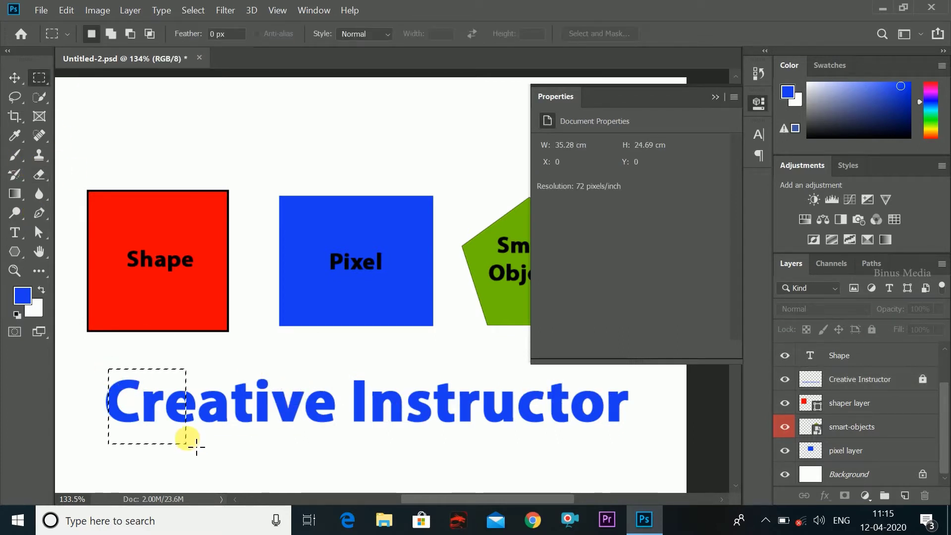
pyautogui.click(188, 435)
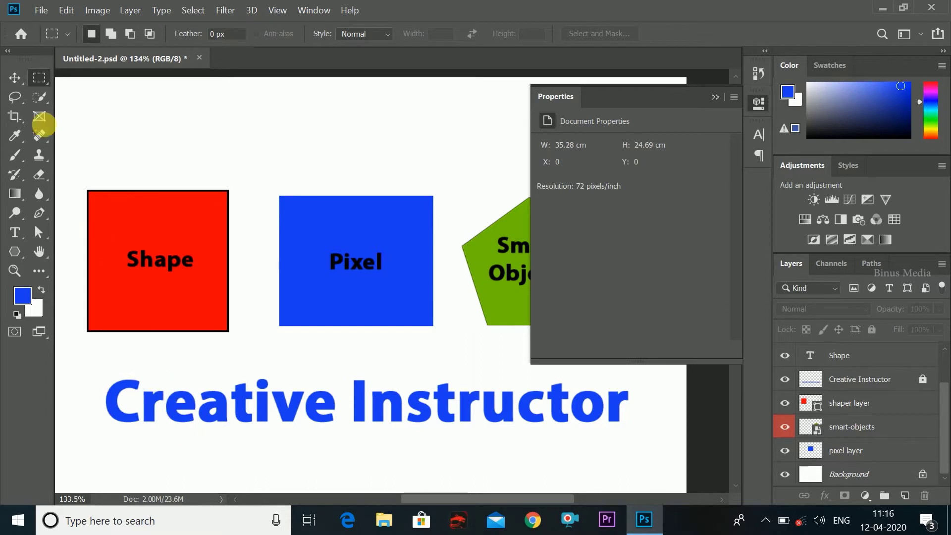
pyautogui.click(15, 155)
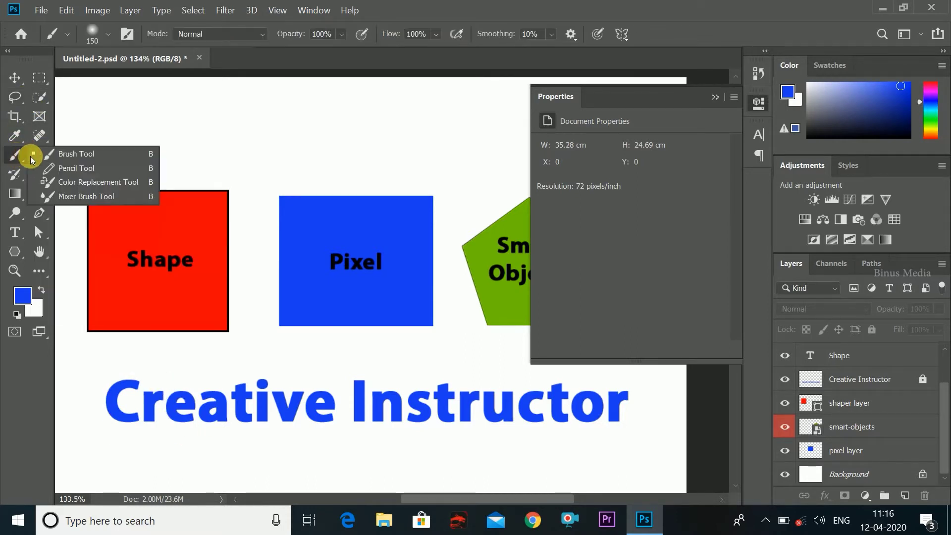
pyautogui.click(272, 398)
pyautogui.click(512, 208)
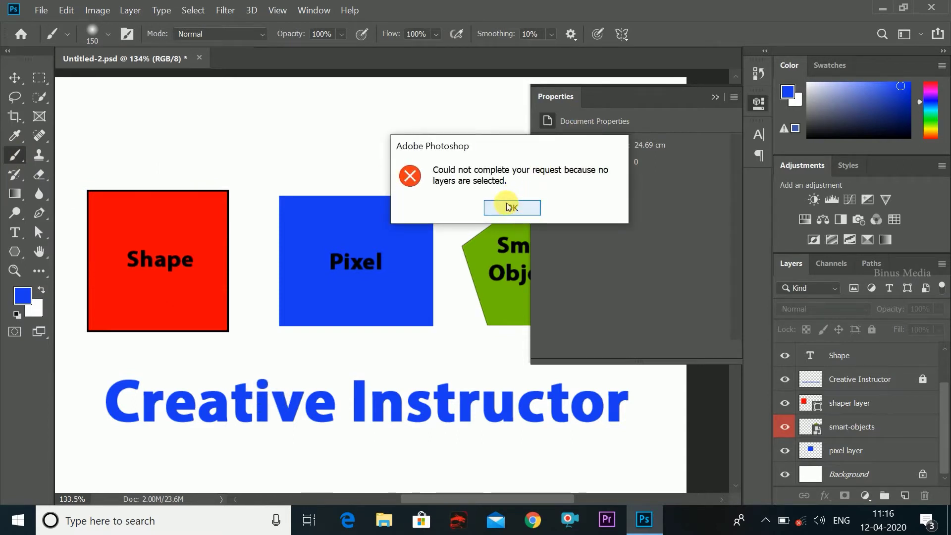
pyautogui.click(14, 78)
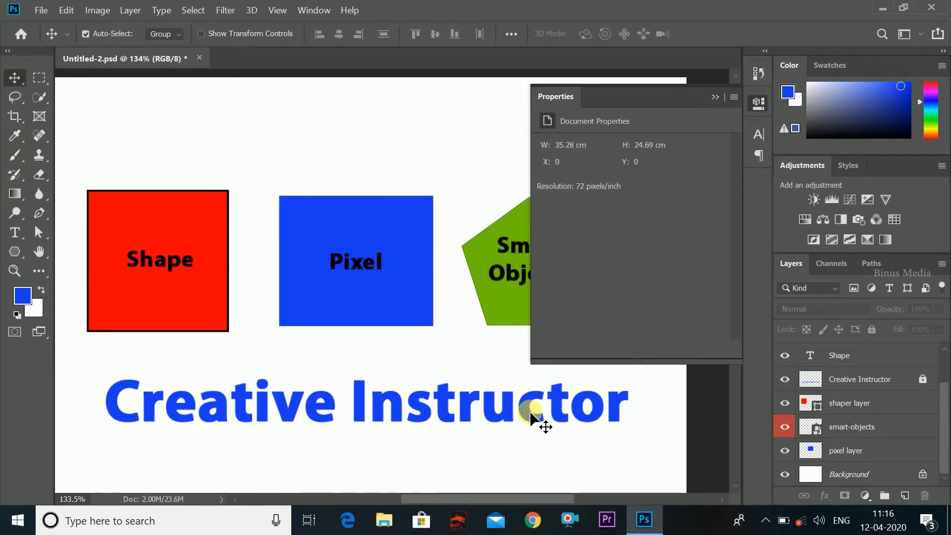